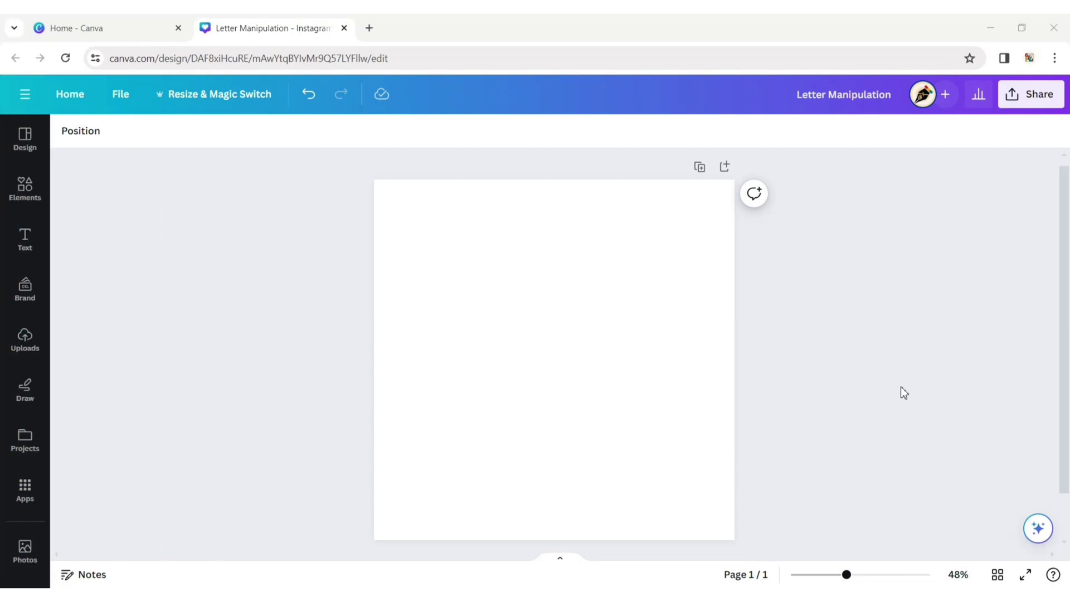
Step: Add a heading text box and set its font to 210 수퍼사이즈 Black Box, found by searching 'black box'
left_click(48, 252)
left_click(146, 246)
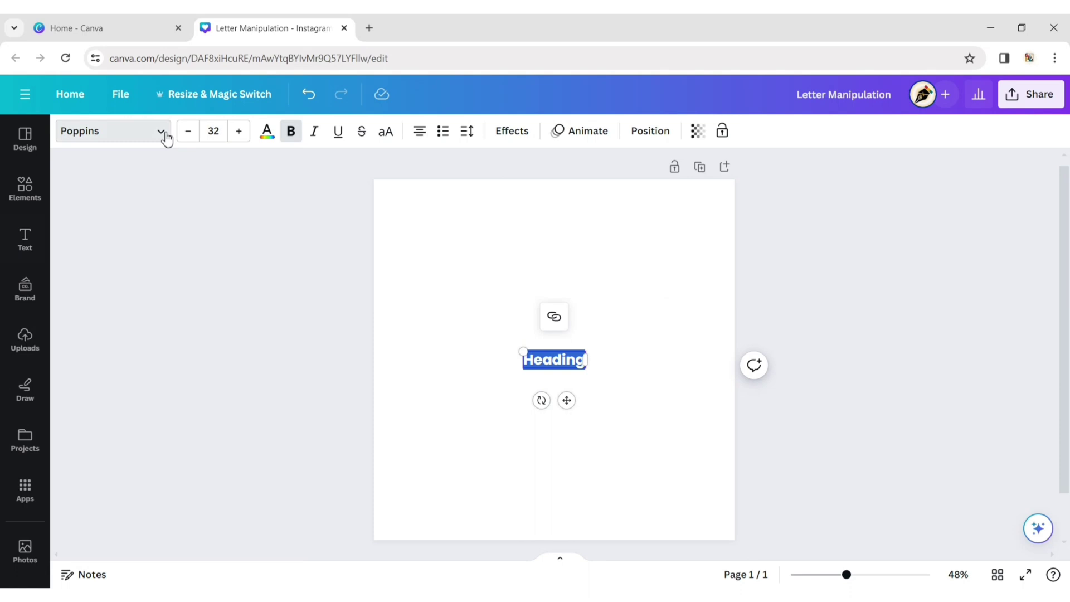
left_click(164, 135)
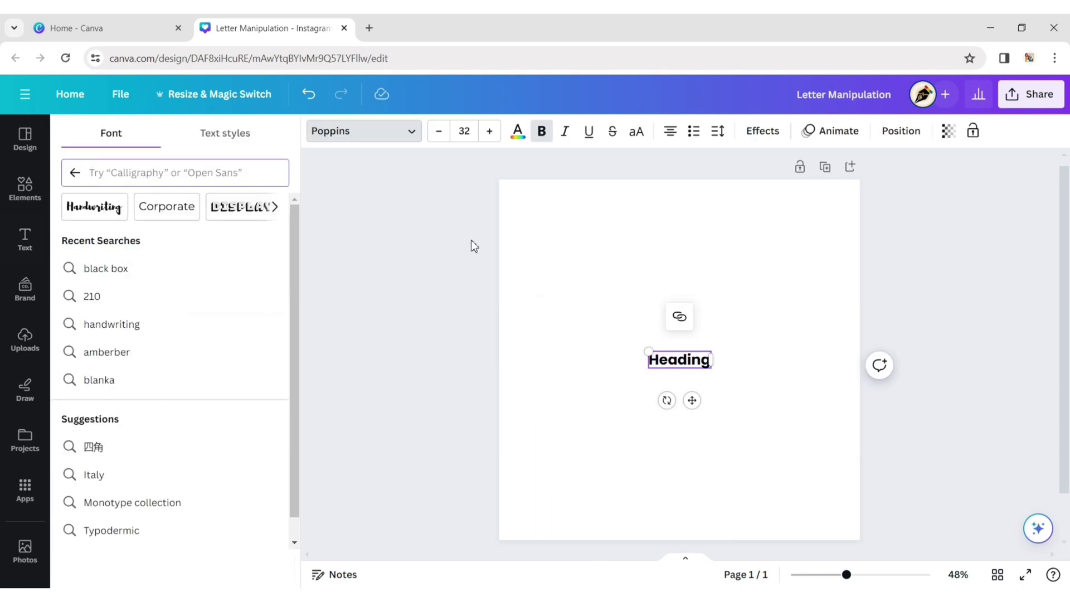
type("black box")
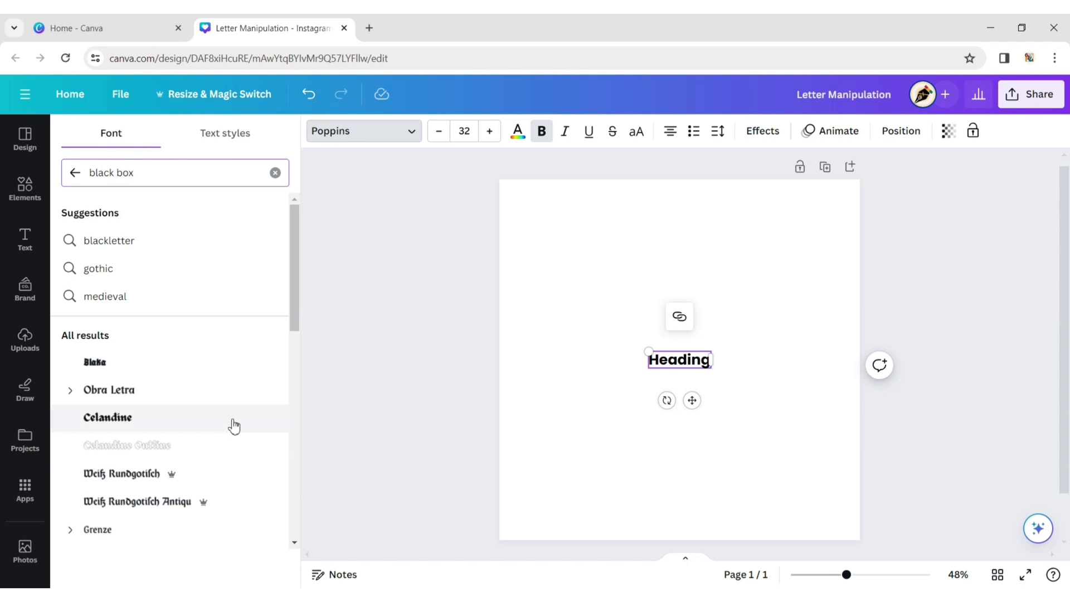
scroll(234, 424, "down", 10)
scroll(229, 407, "down", 10)
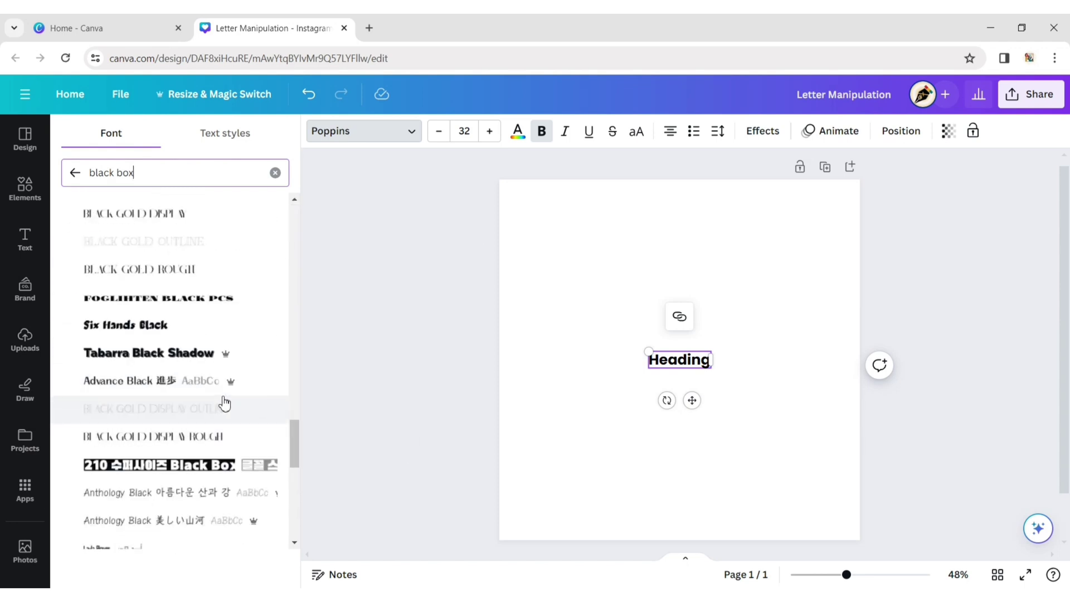
left_click(212, 467)
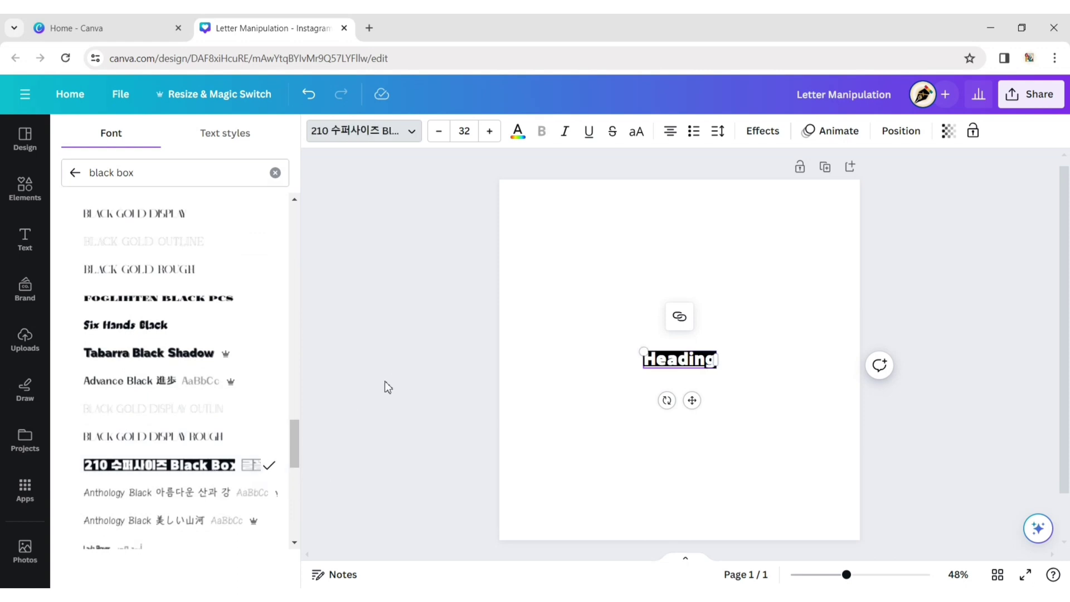
left_click(336, 385)
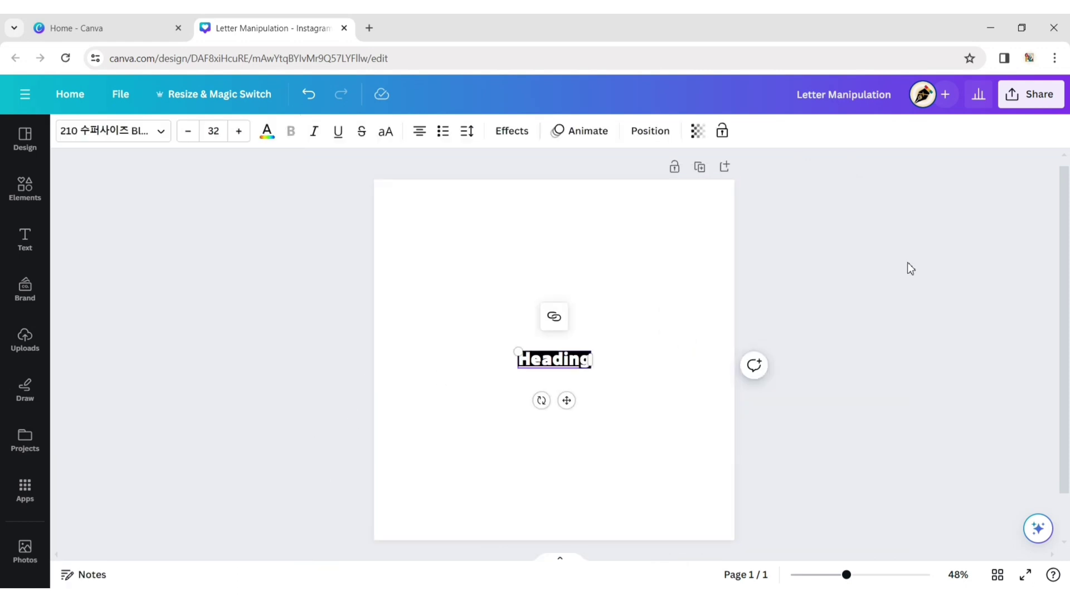
Step: Replace the heading with a single letter G at size 607, snapped to the page centre
key("ctrl+a")
type("C")
left_click(558, 362)
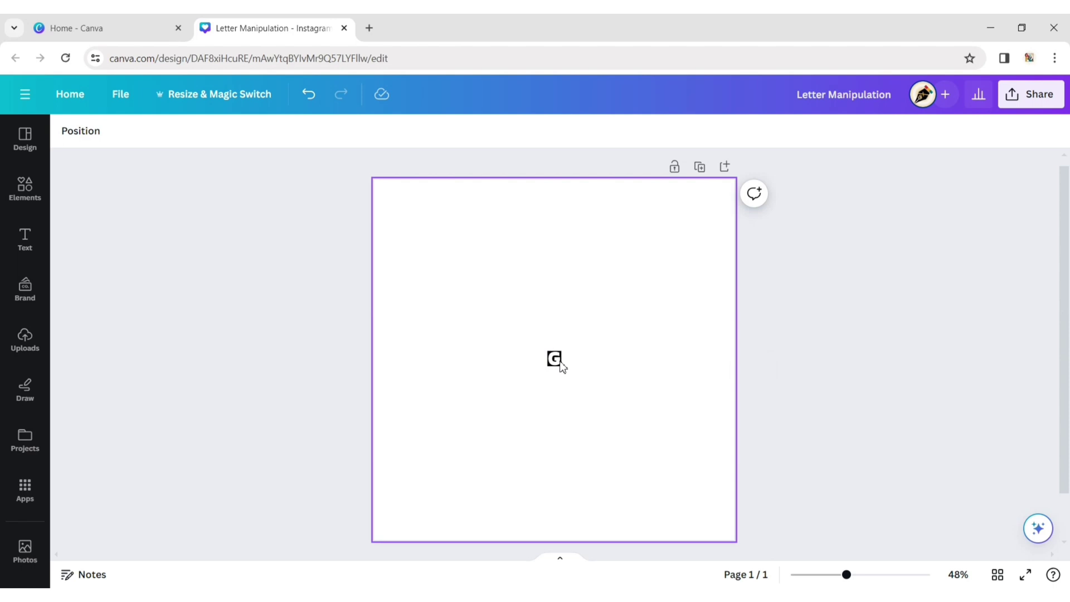
left_click_drag(548, 351, 473, 218)
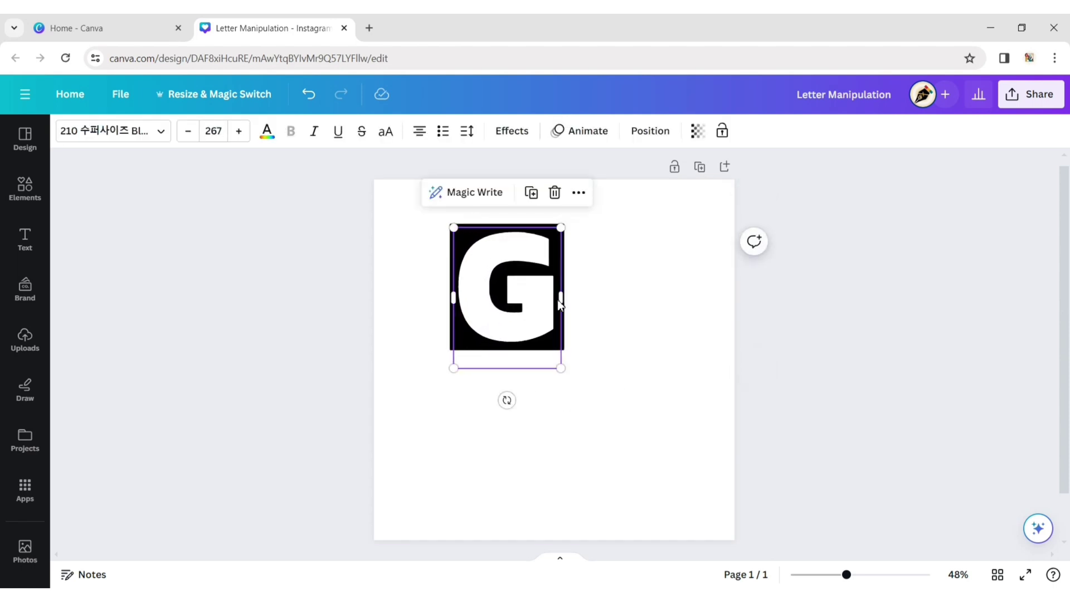
left_click_drag(539, 275, 465, 227)
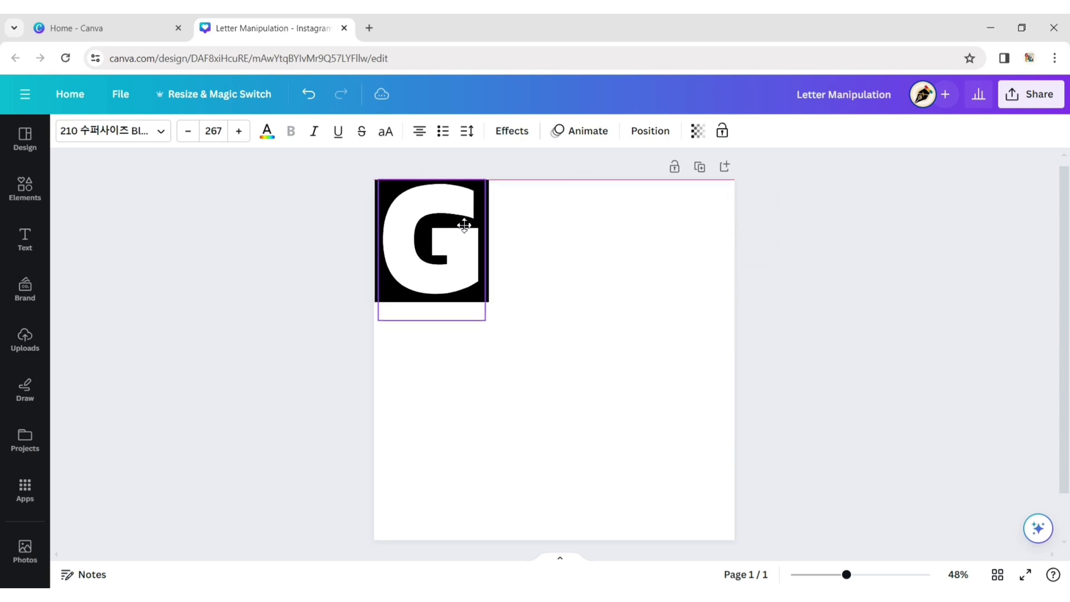
left_click_drag(486, 320, 624, 535)
left_click_drag(514, 375, 553, 396)
left_click(781, 362)
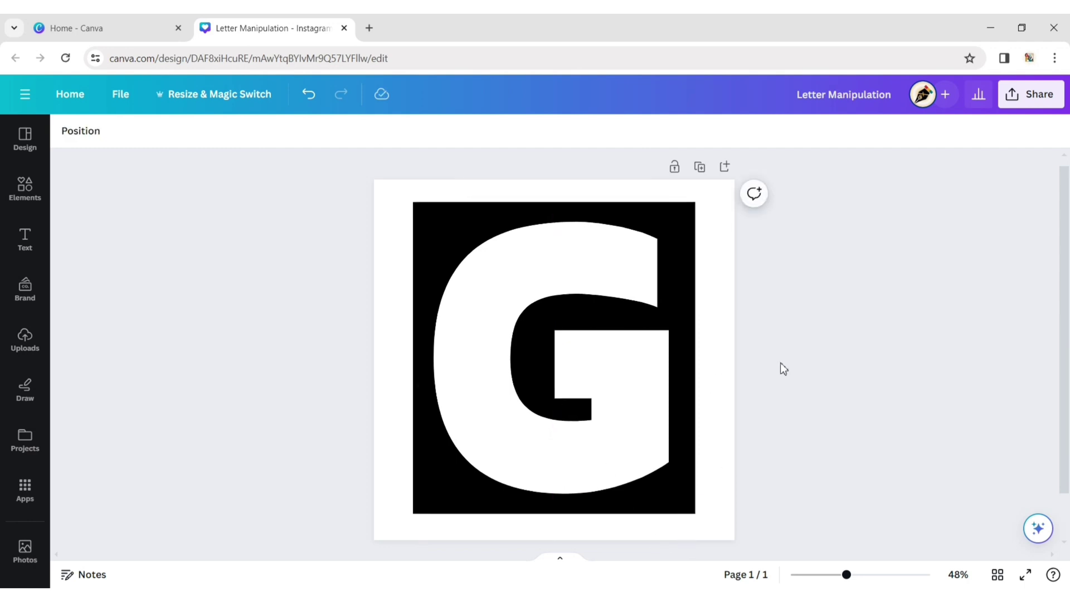
left_click(677, 502)
left_click_drag(691, 210, 669, 237)
mouse_move(564, 337)
left_mouse_down()
mouse_move(576, 320)
mouse_move(572, 329)
left_mouse_up()
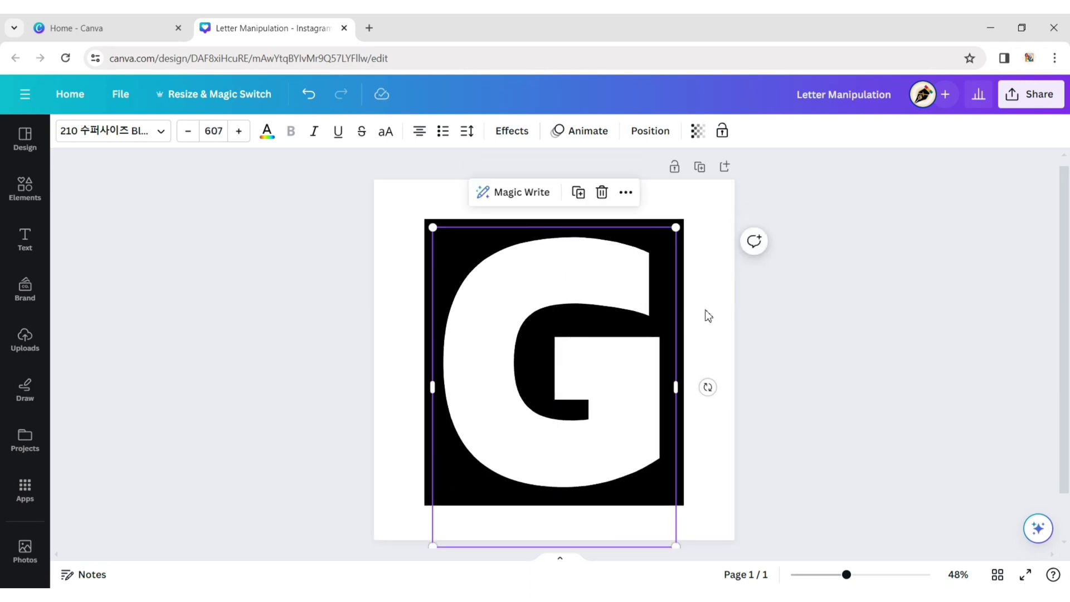
Step: Recolour the G's text box teal #0c7674
left_click(940, 306)
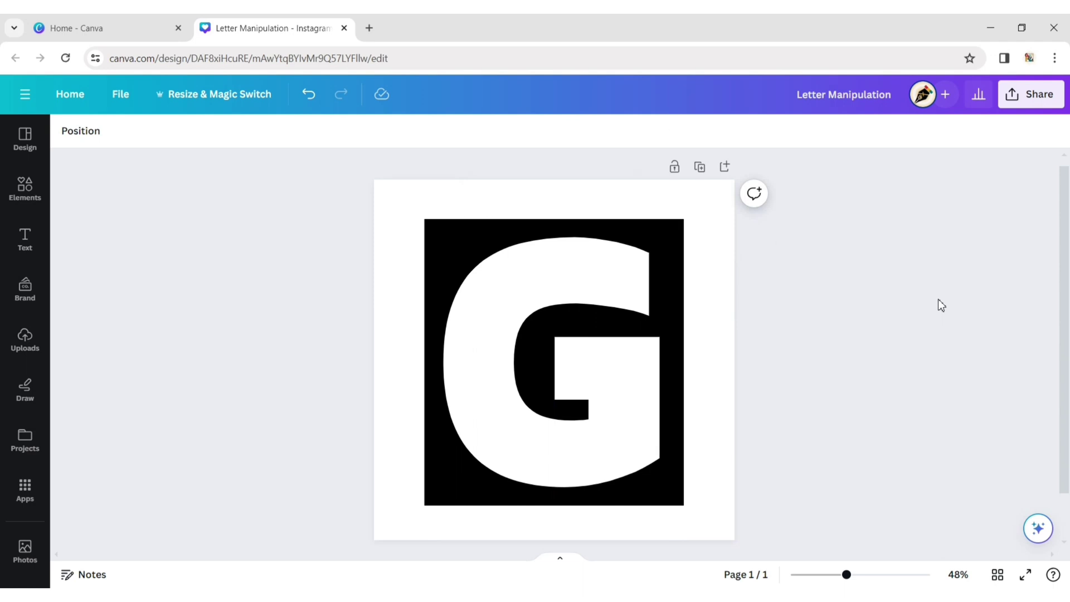
left_click(666, 246)
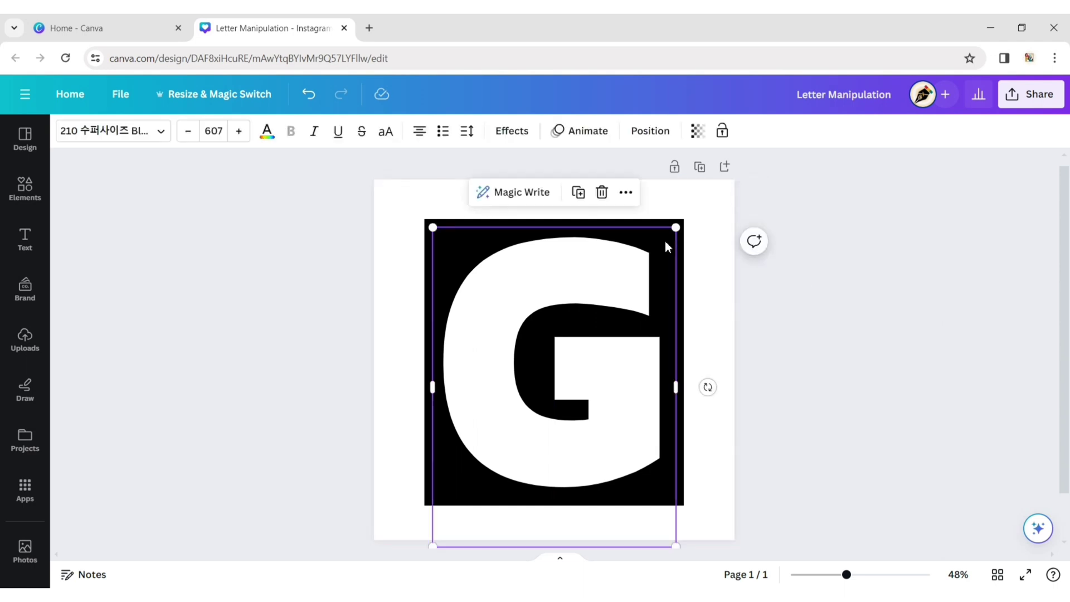
left_click(264, 129)
left_click(184, 329)
left_click(402, 319)
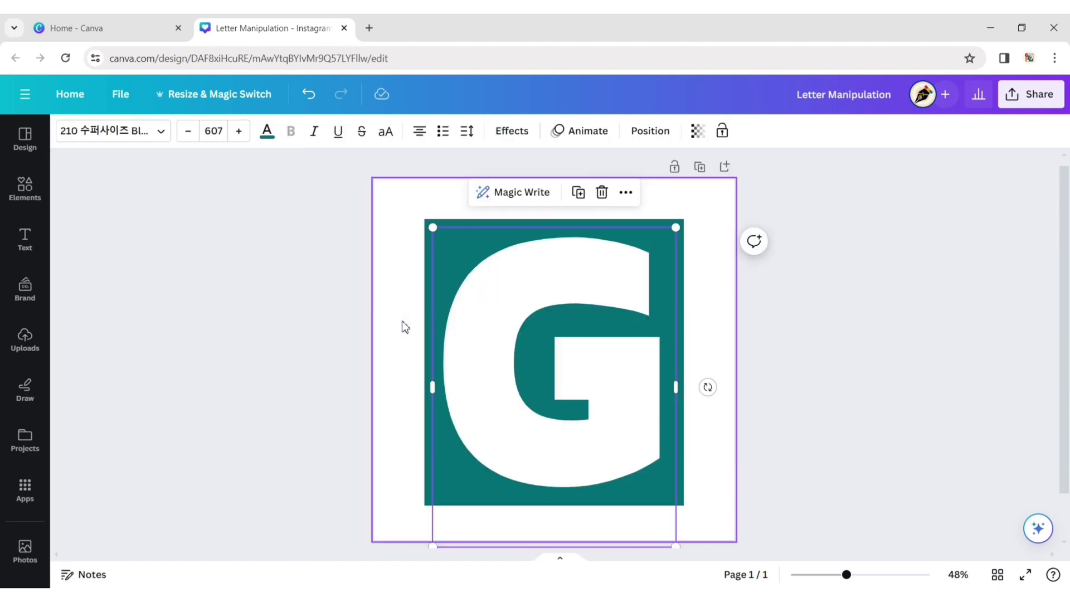
left_click(403, 320)
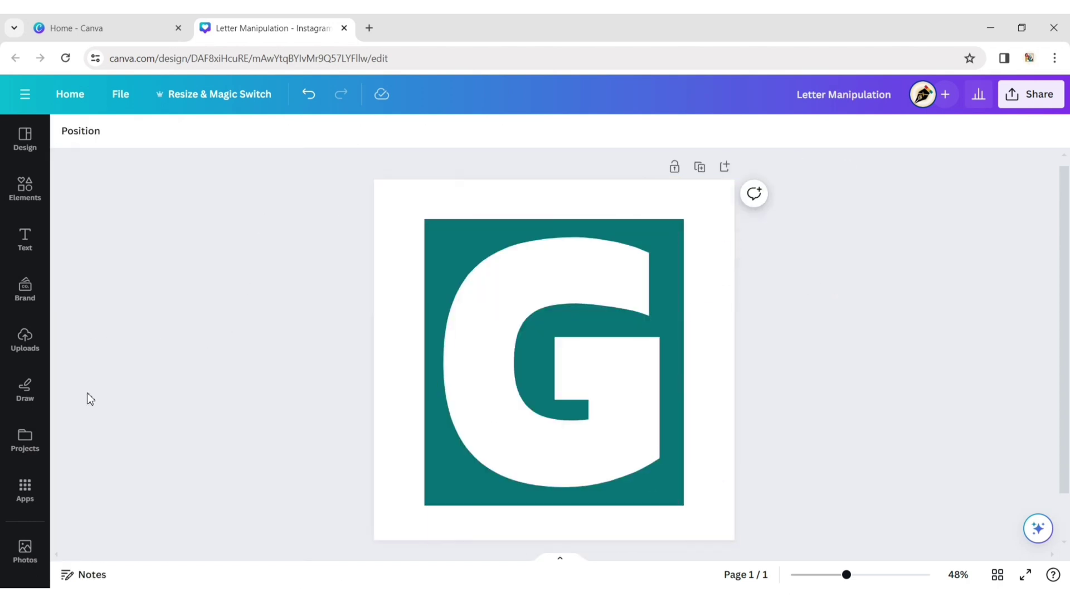
Step: Add a square from Elements, stretch it into a bar along the top edge, and colour it teal
left_click(26, 191)
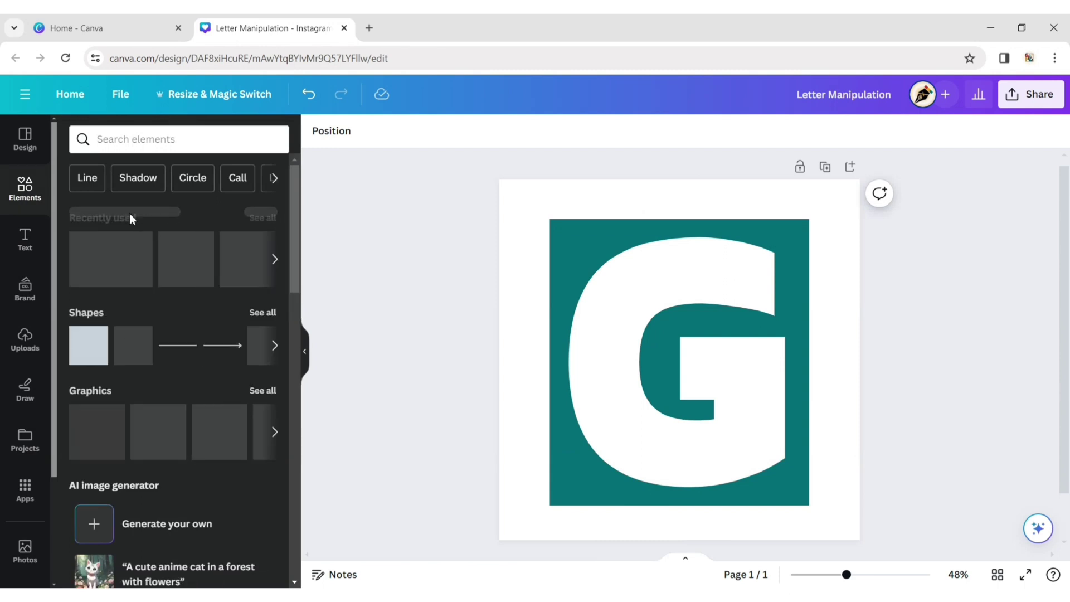
left_click(92, 352)
left_click(305, 351)
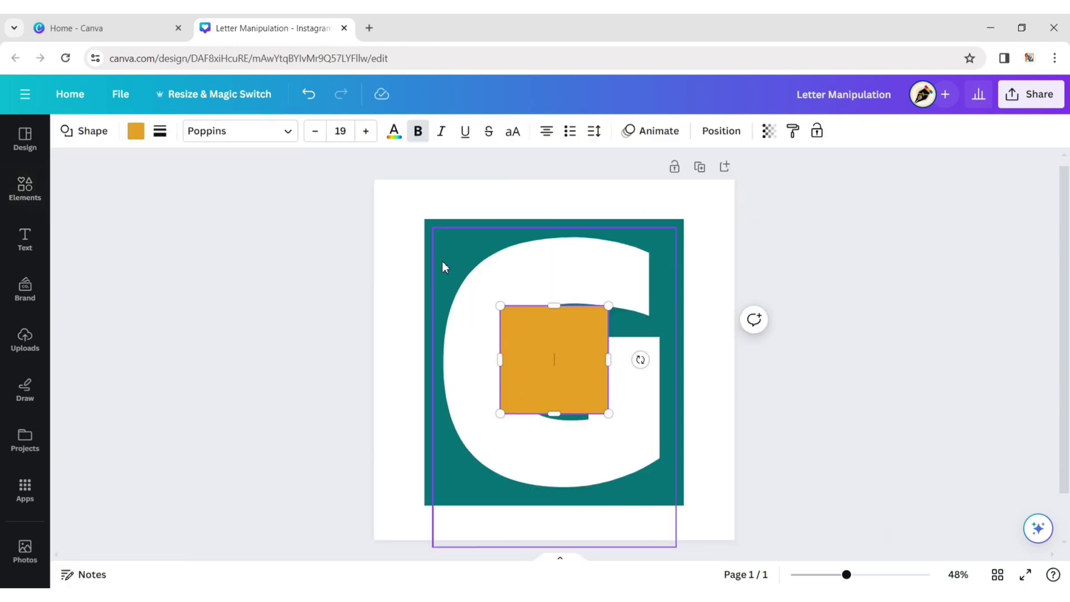
left_click_drag(583, 369, 781, 179)
left_click_drag(616, 198, 617, 192)
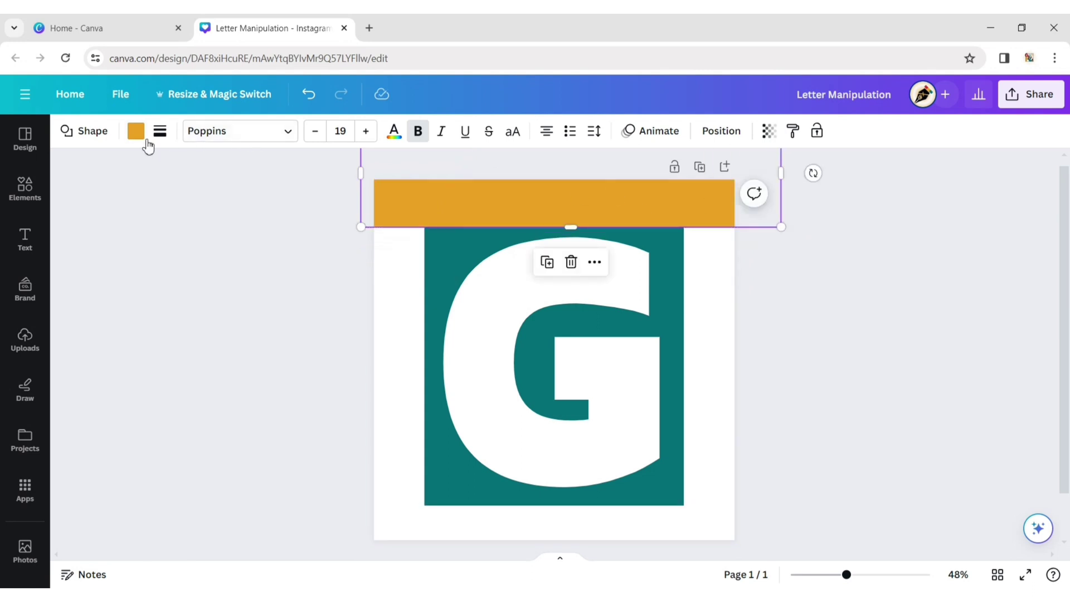
left_click(142, 139)
left_click(189, 215)
left_click(540, 190)
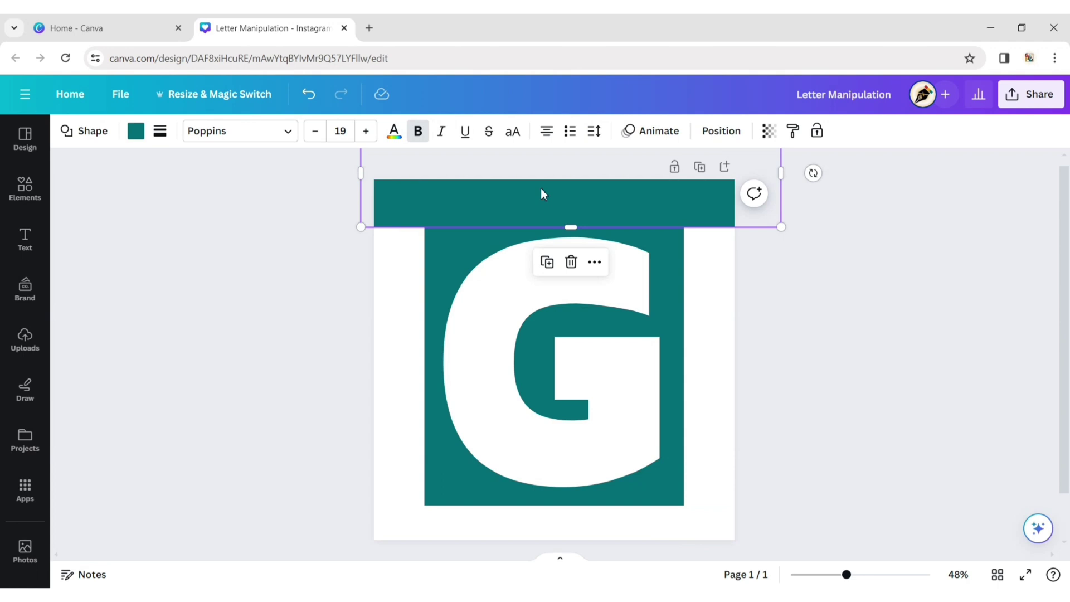
Step: Duplicate the teal bar to the bottom edge and rotate another copy upright along the side
left_click(546, 262)
left_click_drag(613, 346, 609, 566)
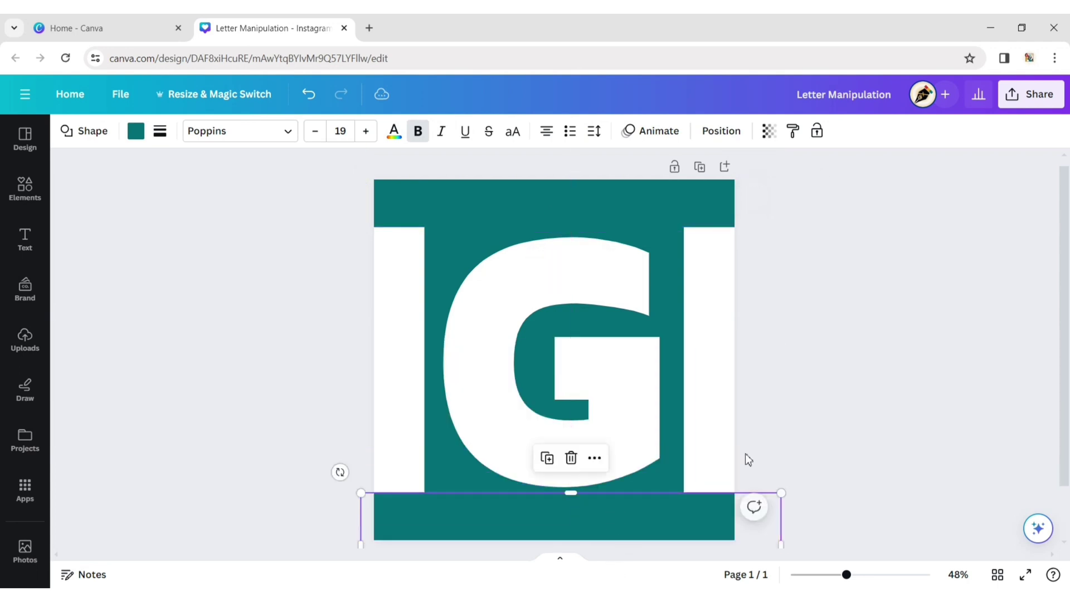
left_click(876, 365)
left_click(560, 204)
left_click(545, 265)
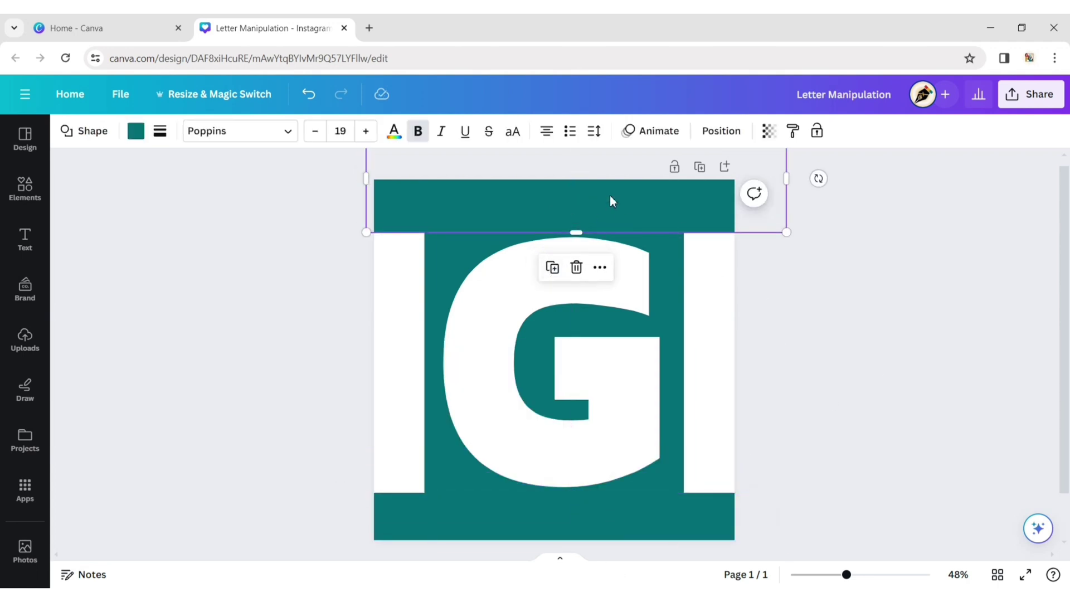
left_click_drag(612, 200, 814, 369)
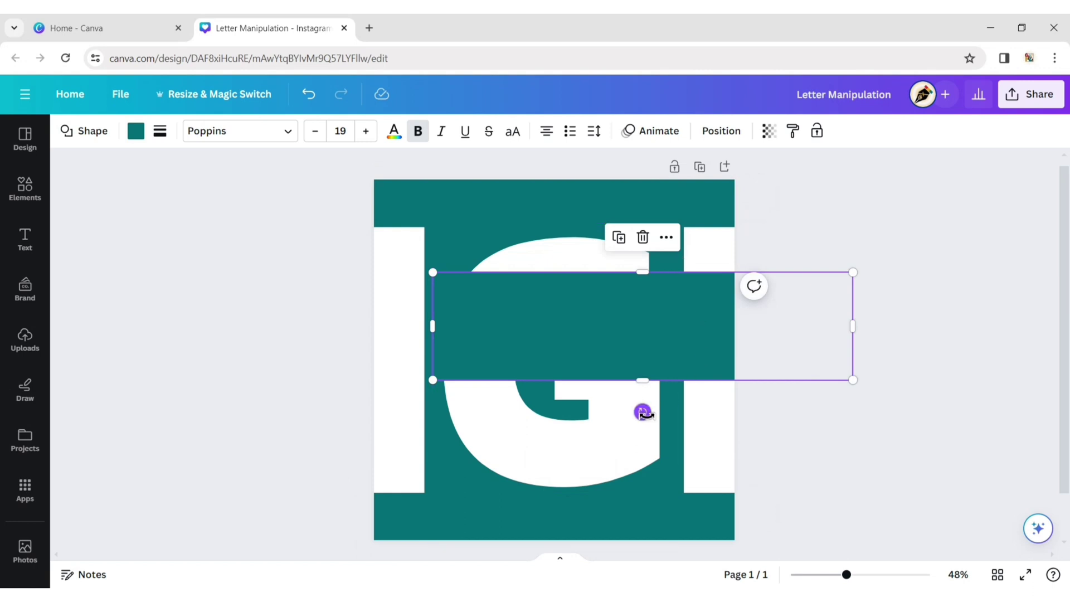
left_click_drag(643, 412, 381, 358)
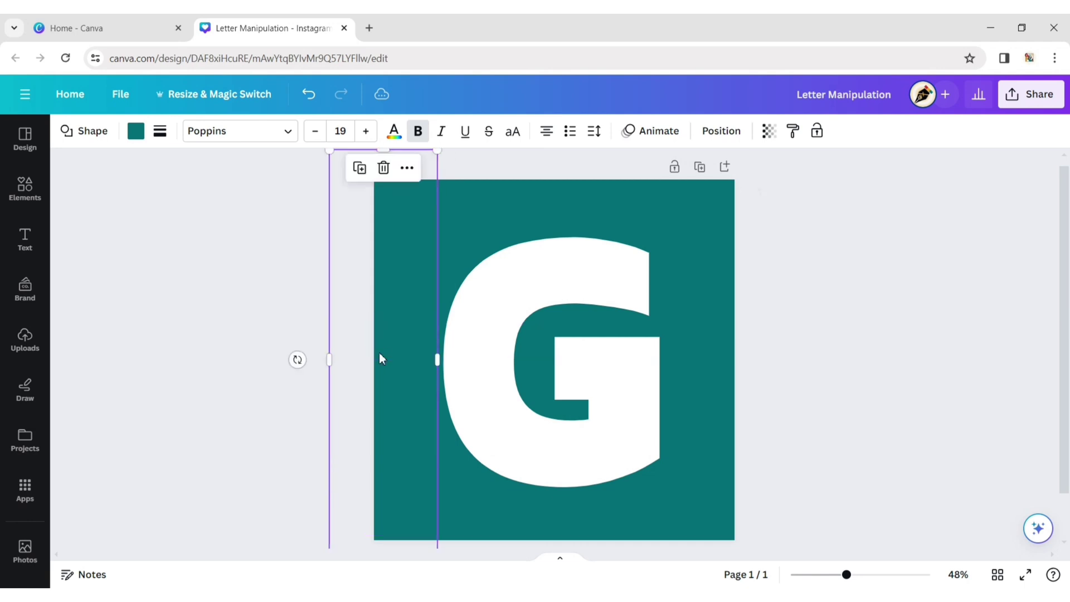
left_click(858, 330)
Step: Give the G a black Shadow effect with direction -100, blur 25 and transparency 50
left_click(588, 340)
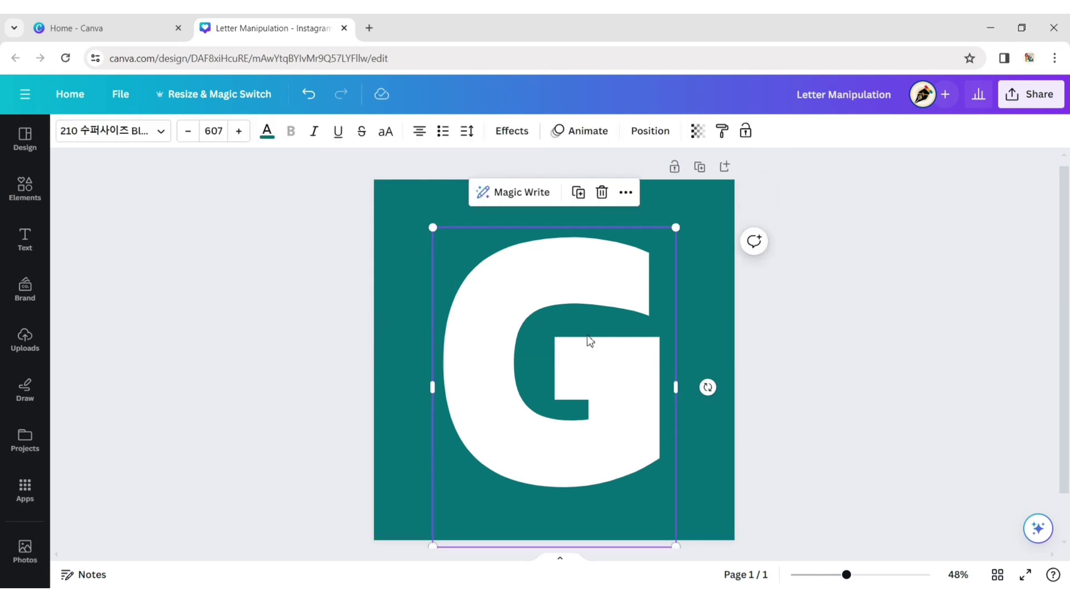
left_click(516, 131)
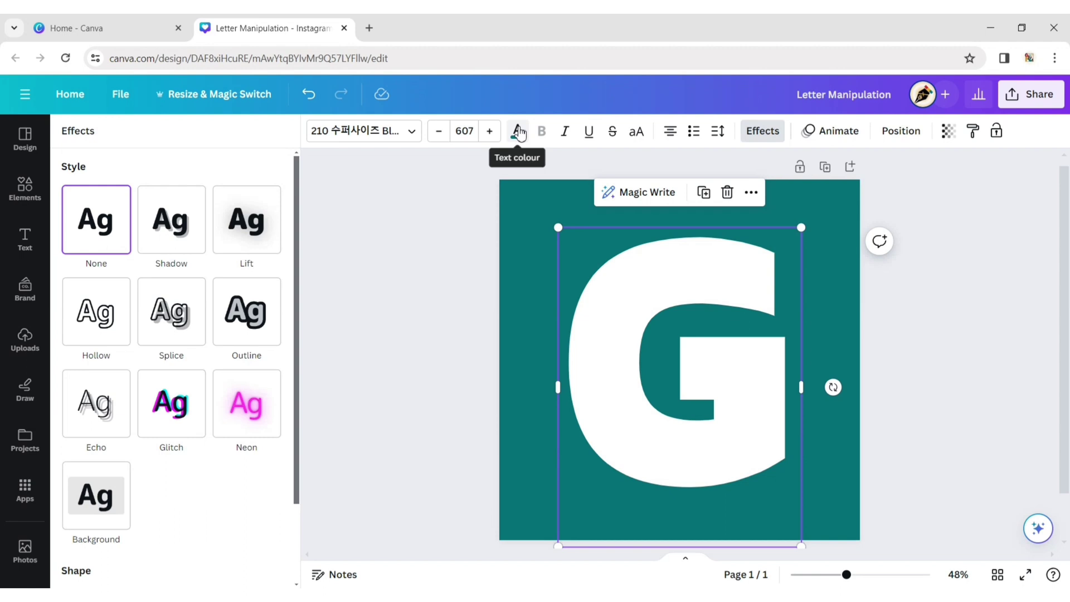
left_click(173, 241)
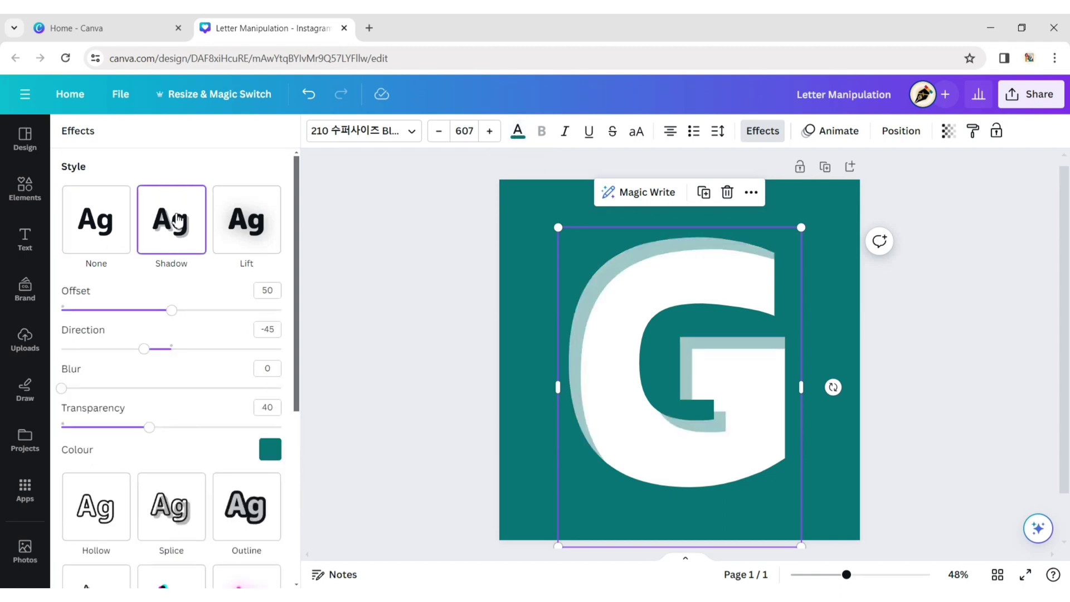
left_click_drag(145, 353, 118, 398)
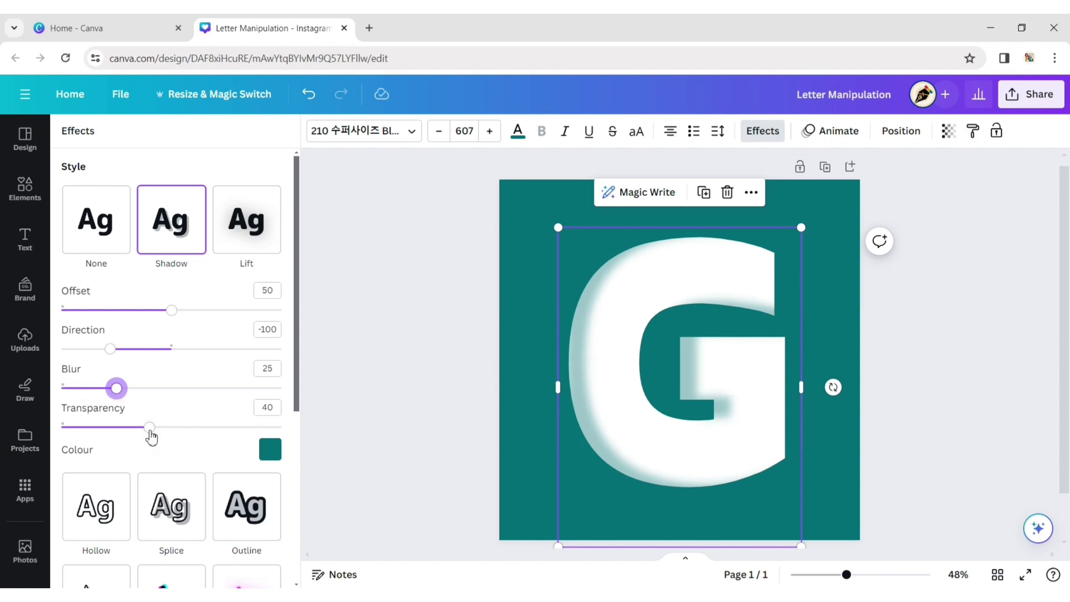
left_click_drag(151, 438, 172, 437)
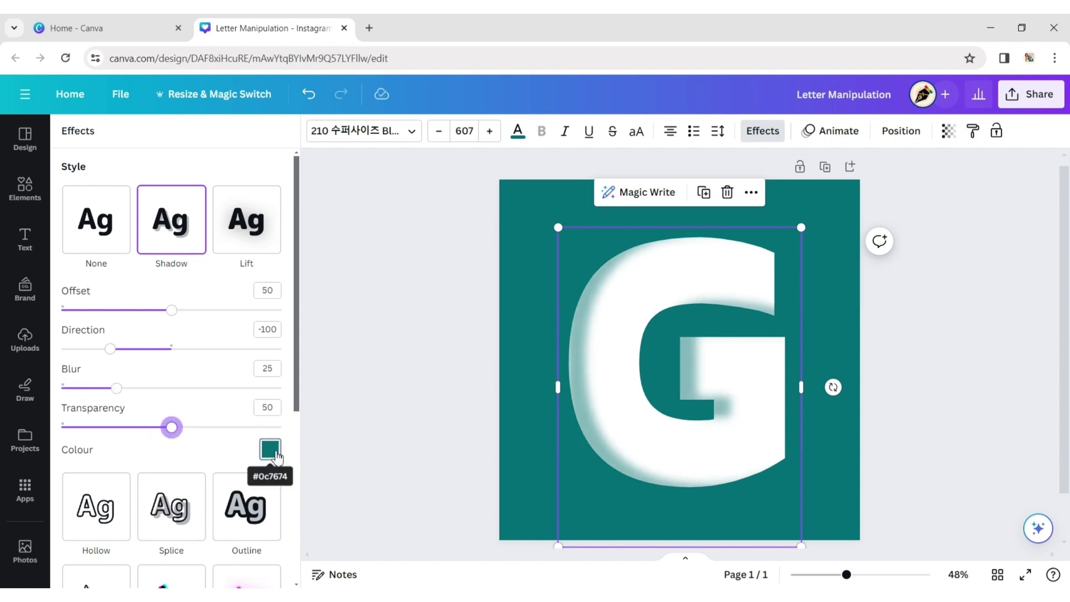
left_click(271, 450)
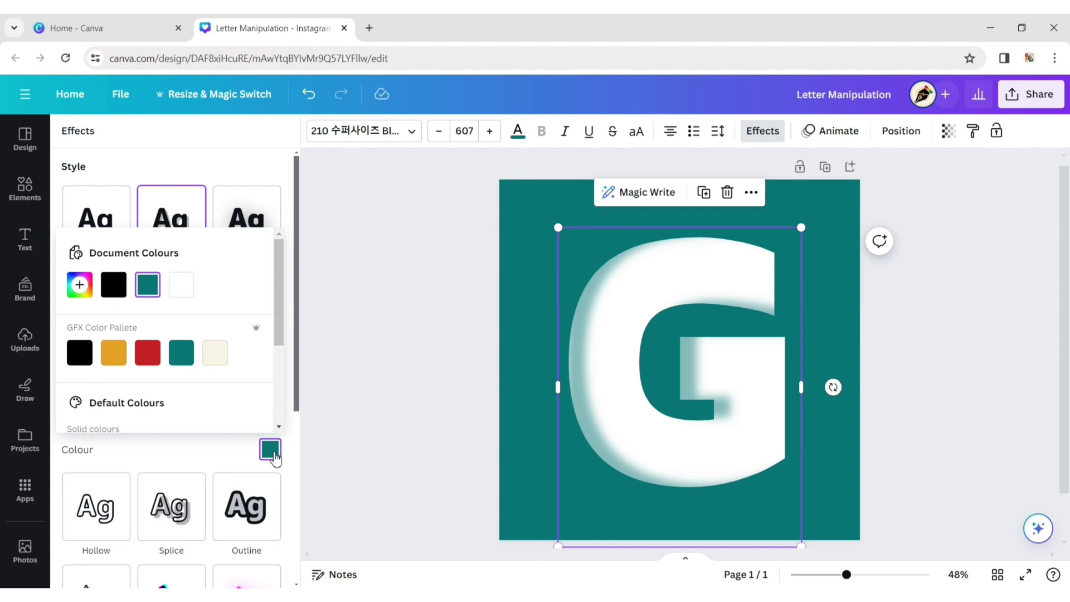
left_click(111, 285)
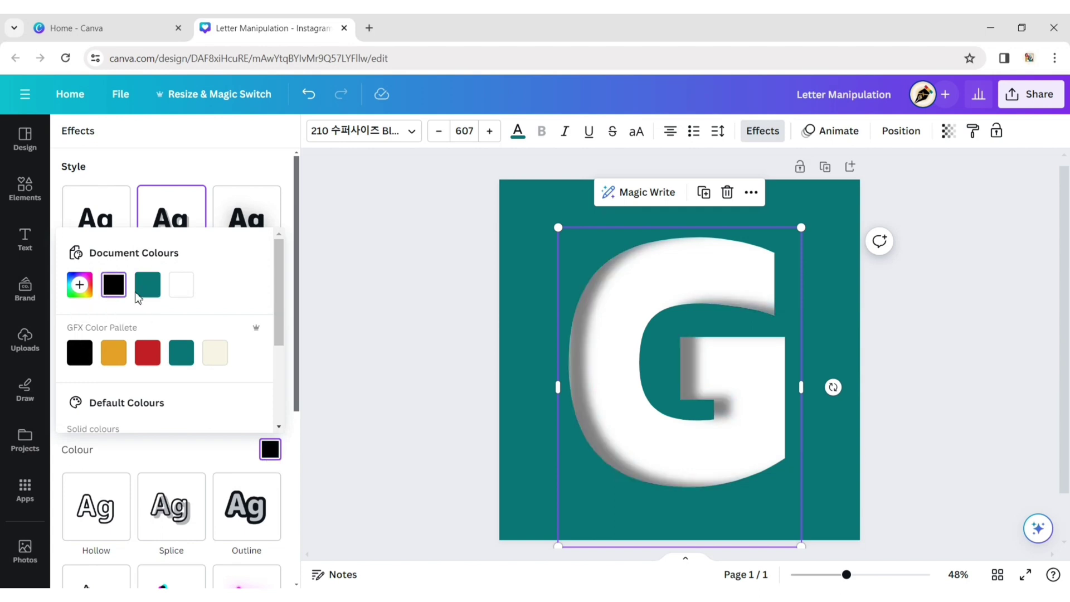
left_click(332, 322)
Step: Add the red-hat woman photo from Uploads and remove its background with BG Remover
left_click(942, 304)
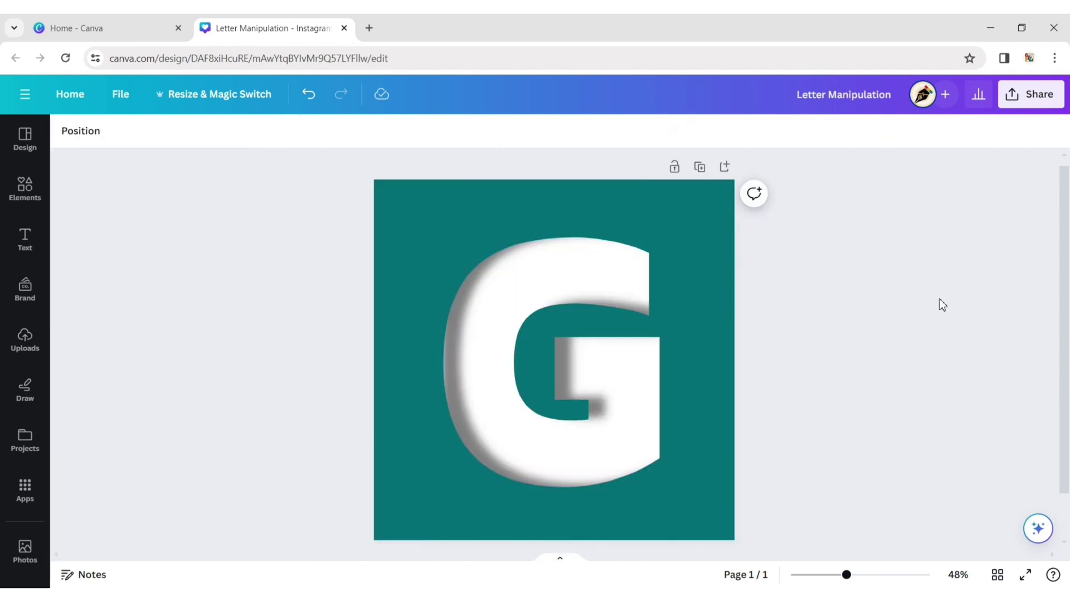
left_click(30, 340)
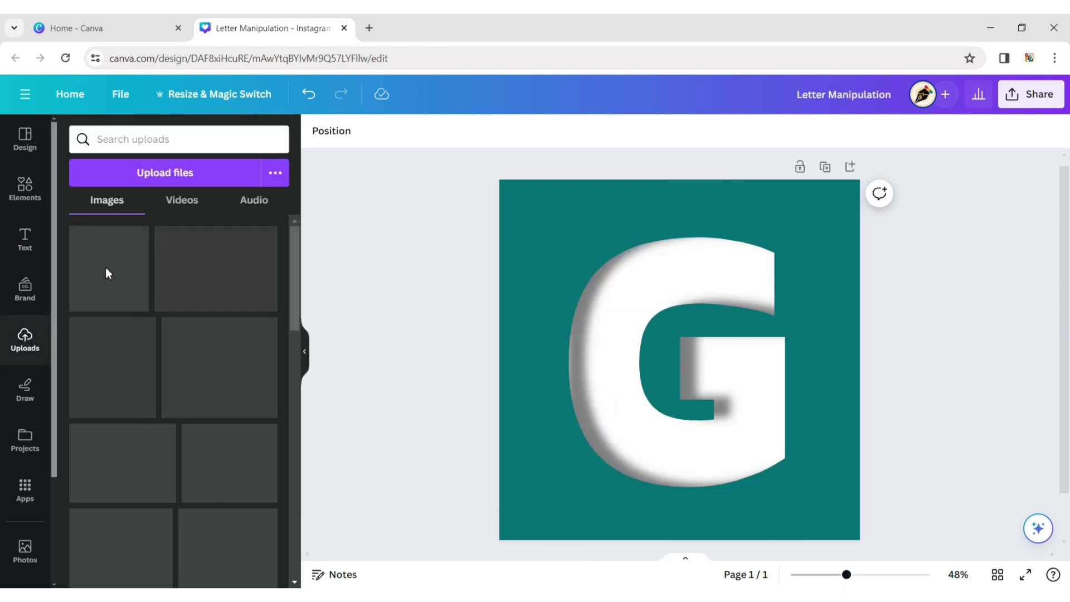
left_click(110, 275)
left_click(305, 350)
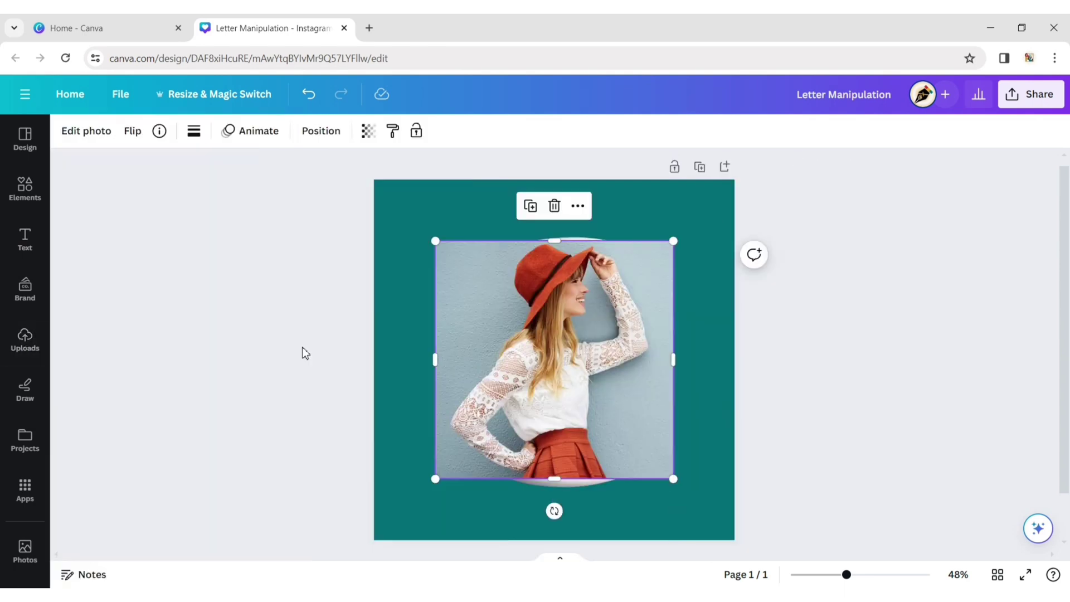
left_click(951, 329)
left_click(618, 321)
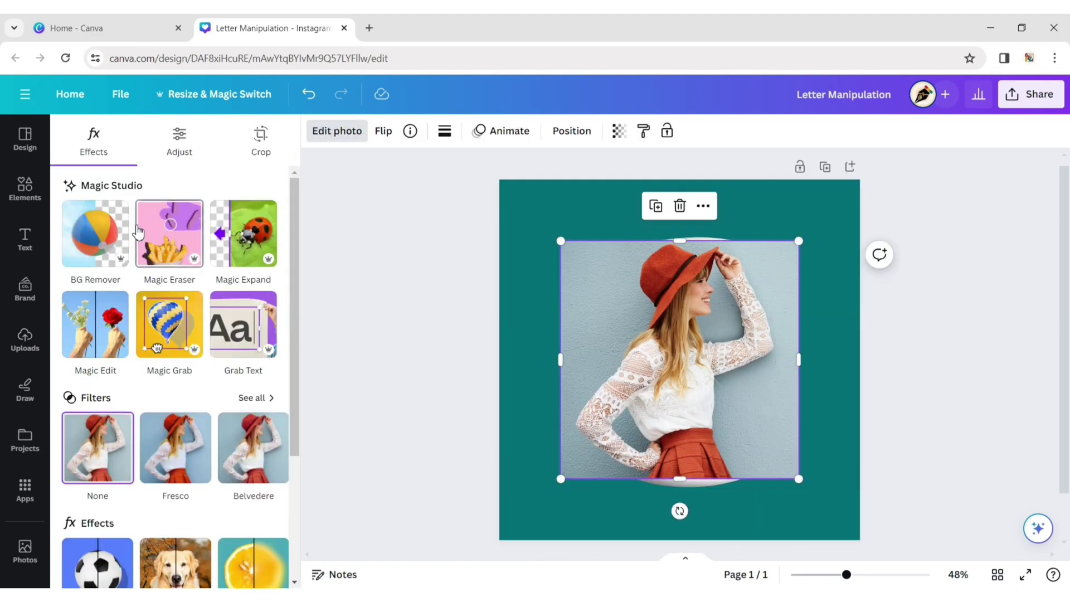
left_click(96, 233)
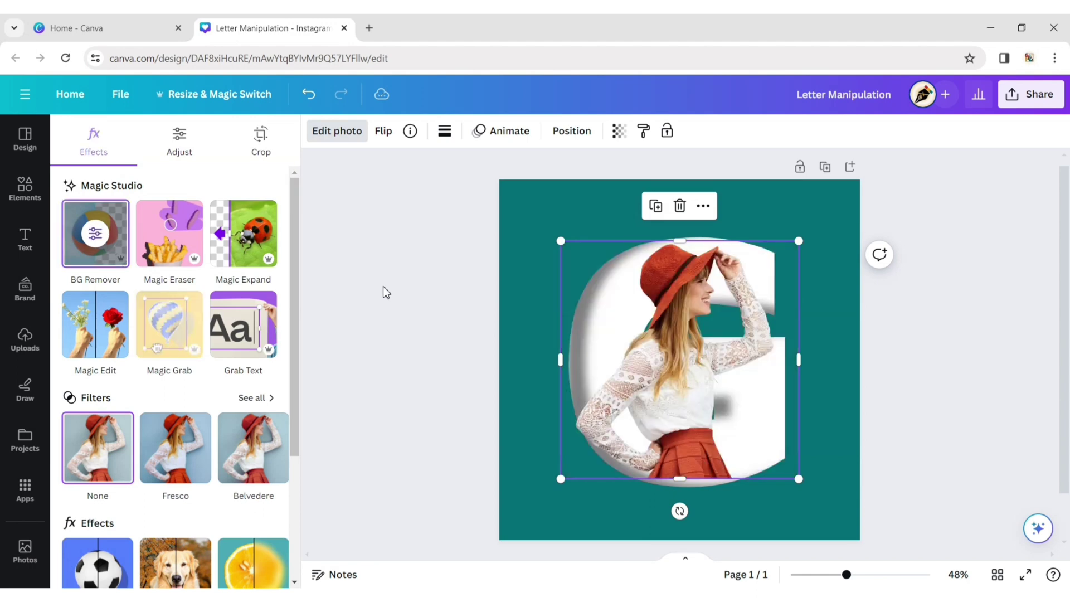
Step: Enlarge the cut-out woman photo and snap it to the horizontal centre over the G
left_click(440, 315)
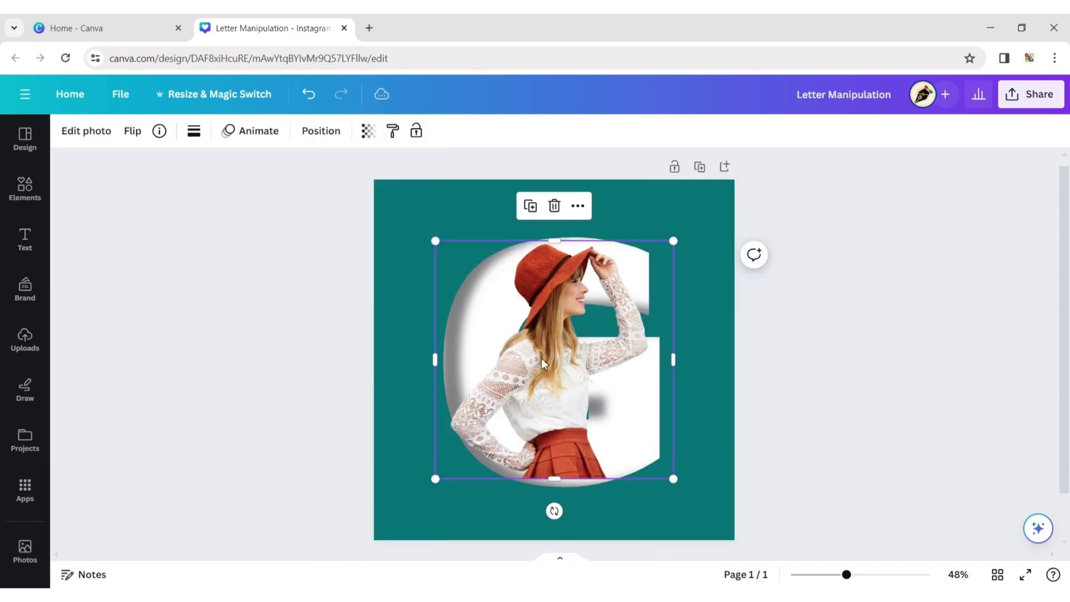
left_click_drag(676, 479, 719, 521)
left_click_drag(589, 435, 566, 400)
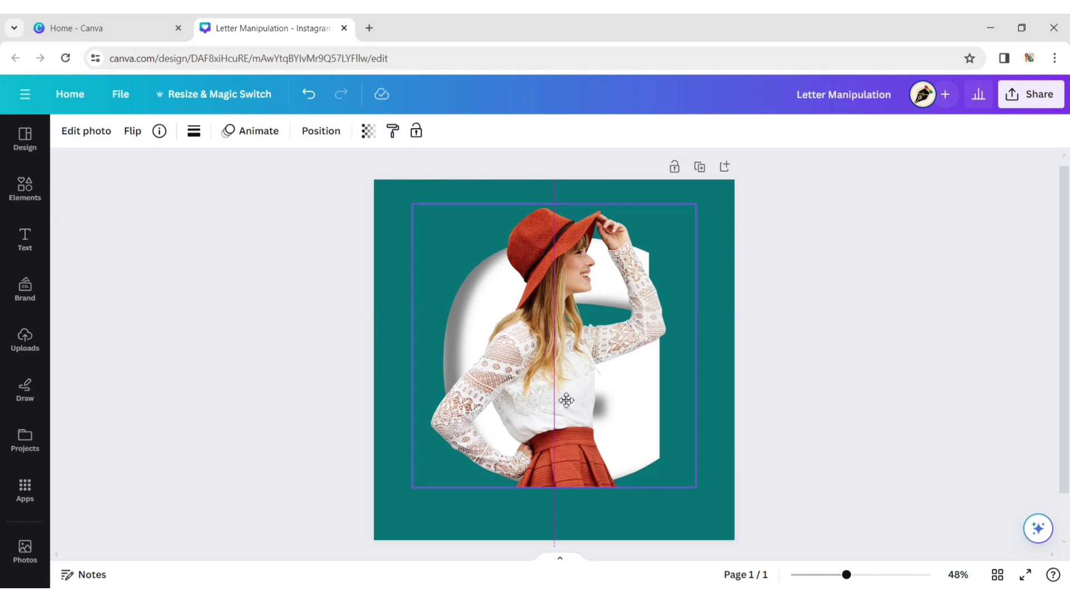
left_click_drag(566, 400, 566, 400)
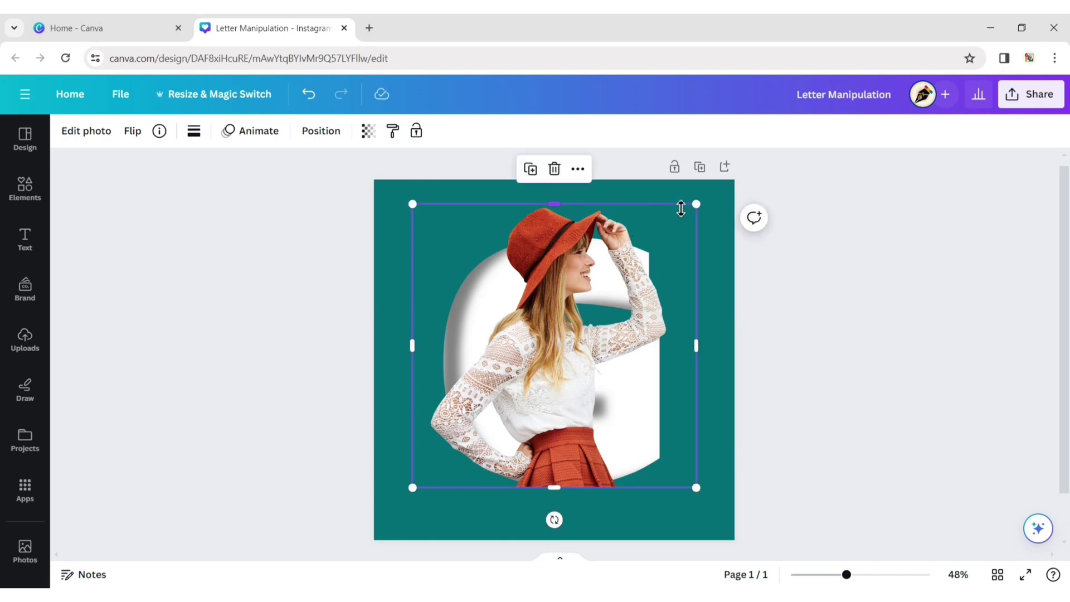
left_click_drag(699, 206, 707, 191)
left_click_drag(583, 288, 576, 286)
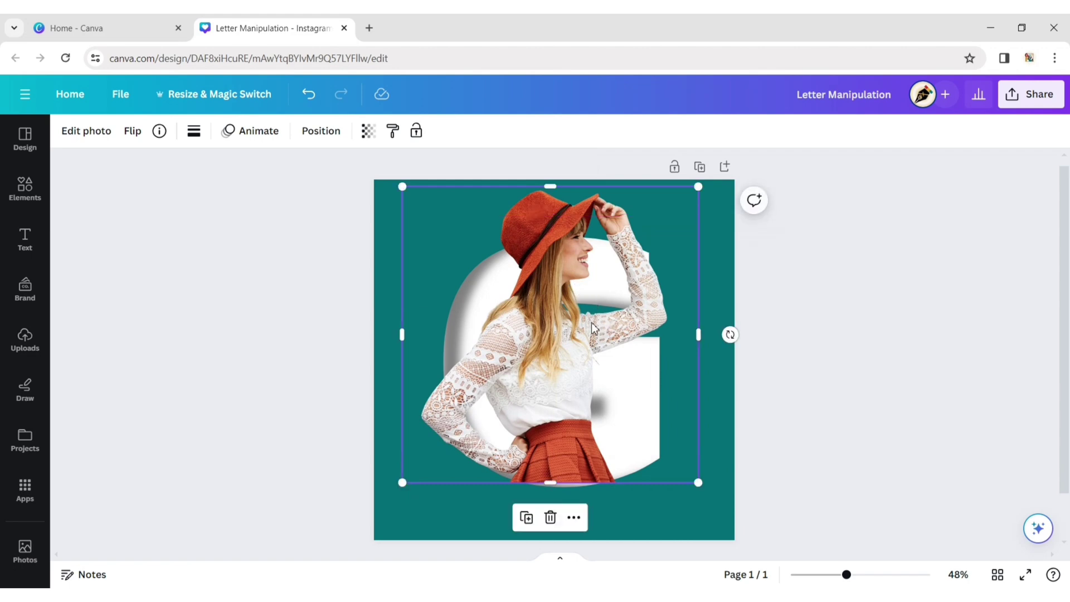
left_click_drag(593, 327, 596, 327)
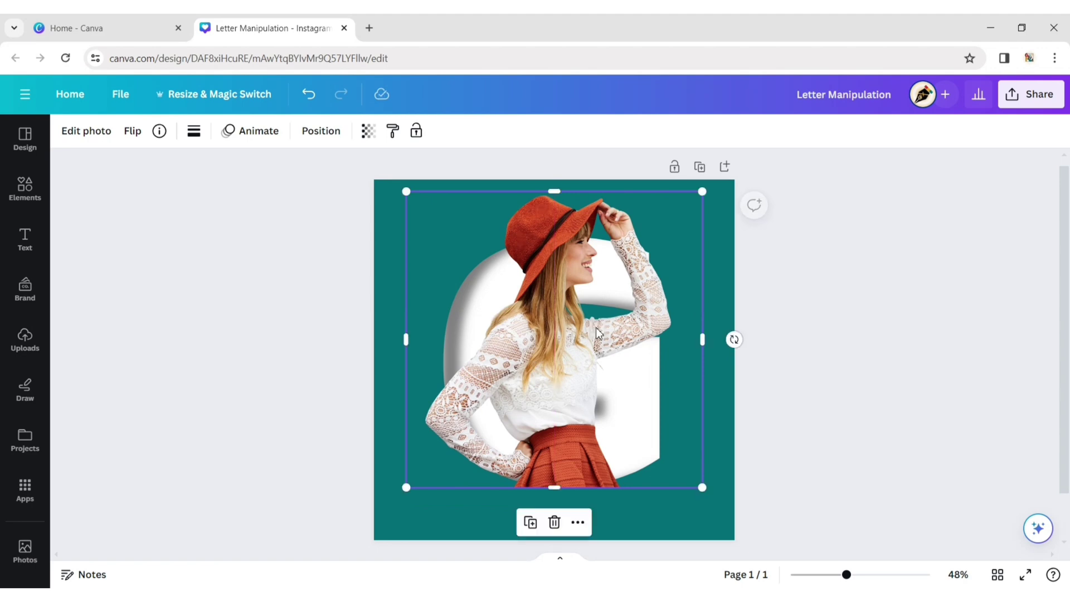
Step: Duplicate the woman photo over the original and crop the copy up to her hat and head
left_click(531, 523)
mouse_move(570, 393)
left_mouse_down()
mouse_move(563, 370)
mouse_move(569, 385)
left_mouse_up()
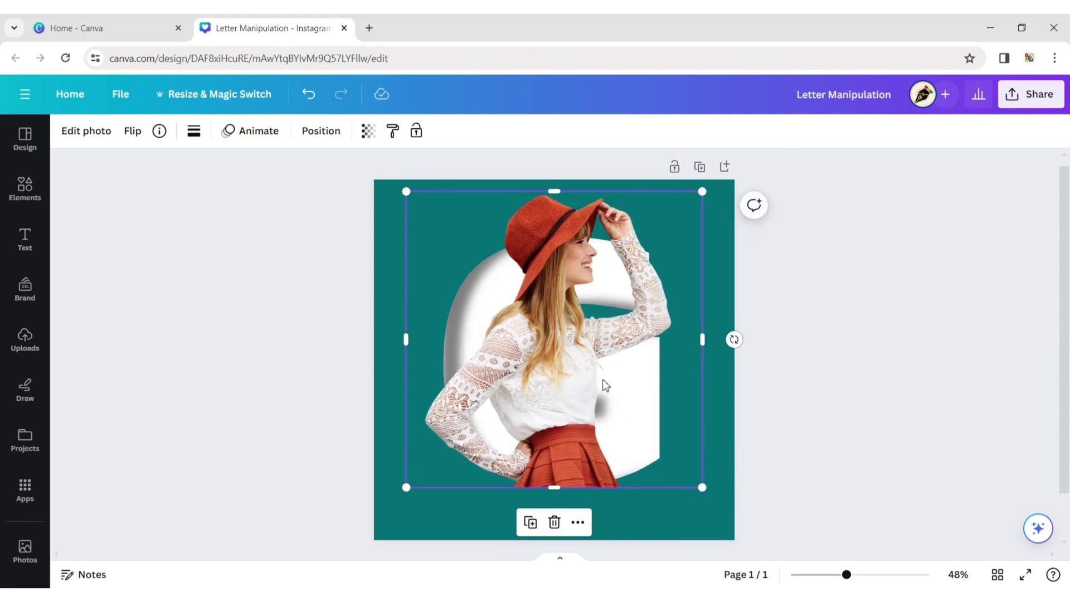
left_click(316, 136)
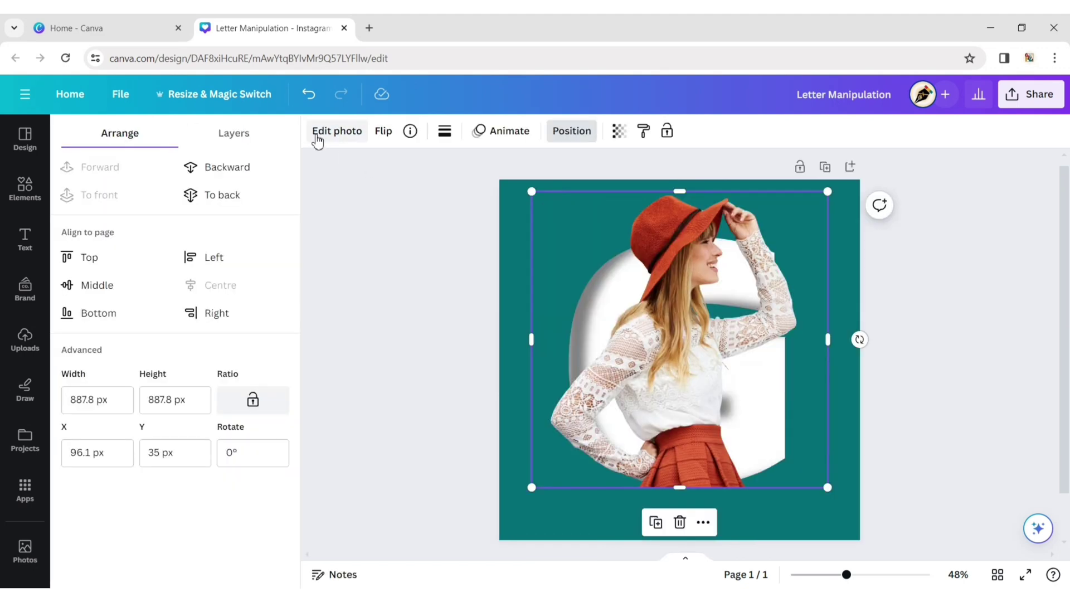
key("Escape")
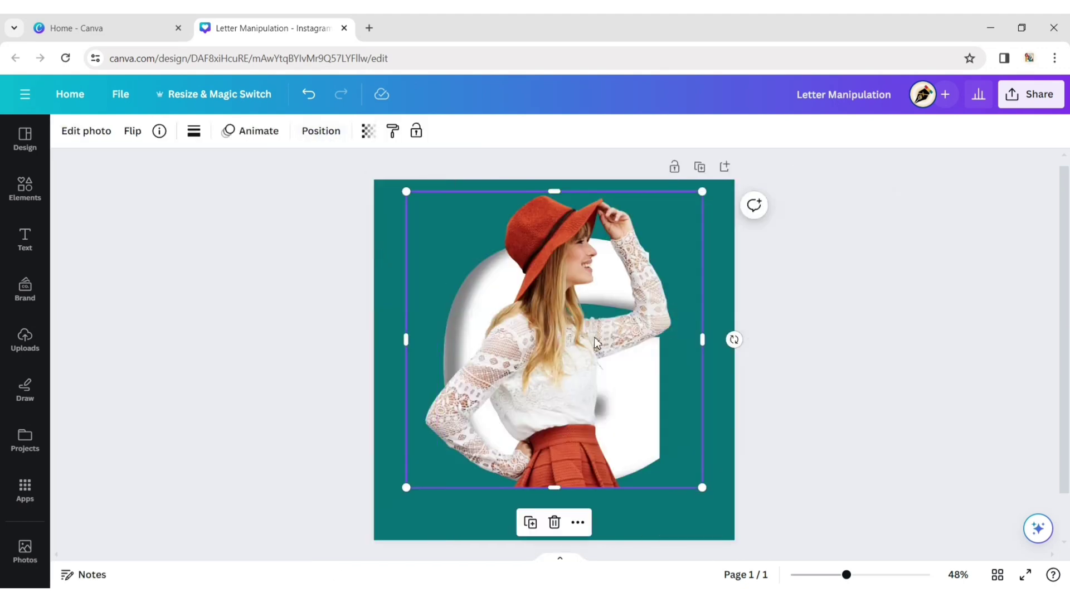
left_click(568, 352)
left_click_drag(560, 492, 562, 253)
left_click(889, 346)
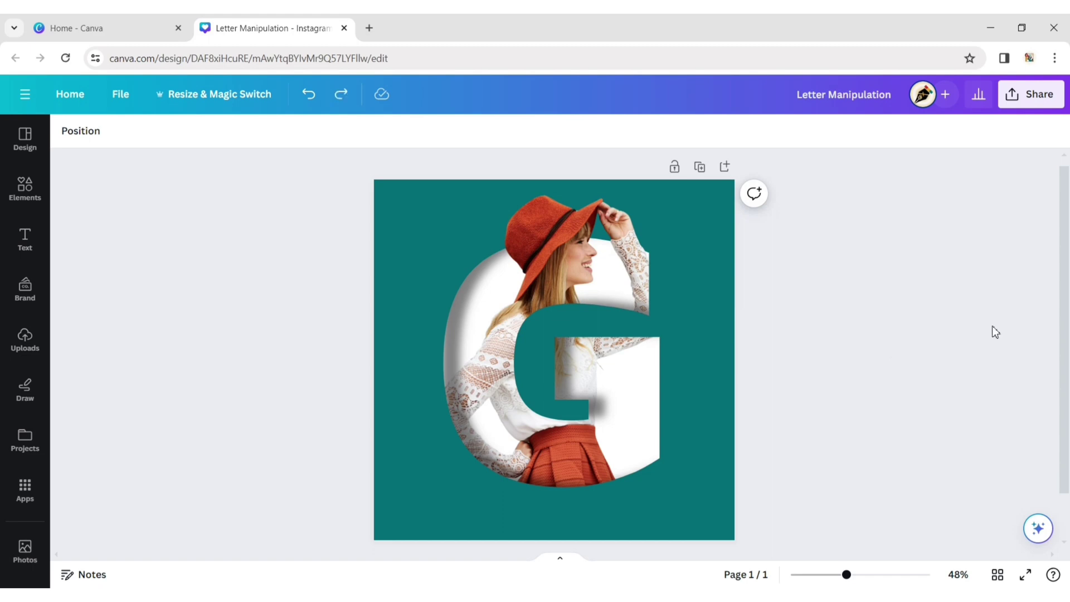
Step: Colour the left teal rectangle brown #885126 by sampling the hat with the eyedropper
left_click(399, 300)
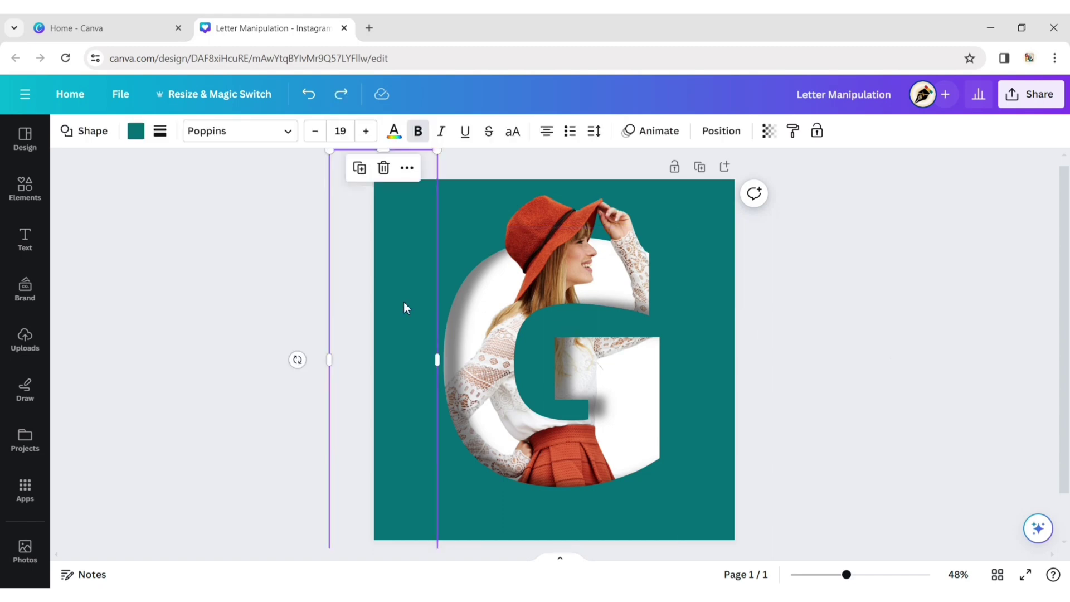
left_click(143, 138)
left_click(76, 215)
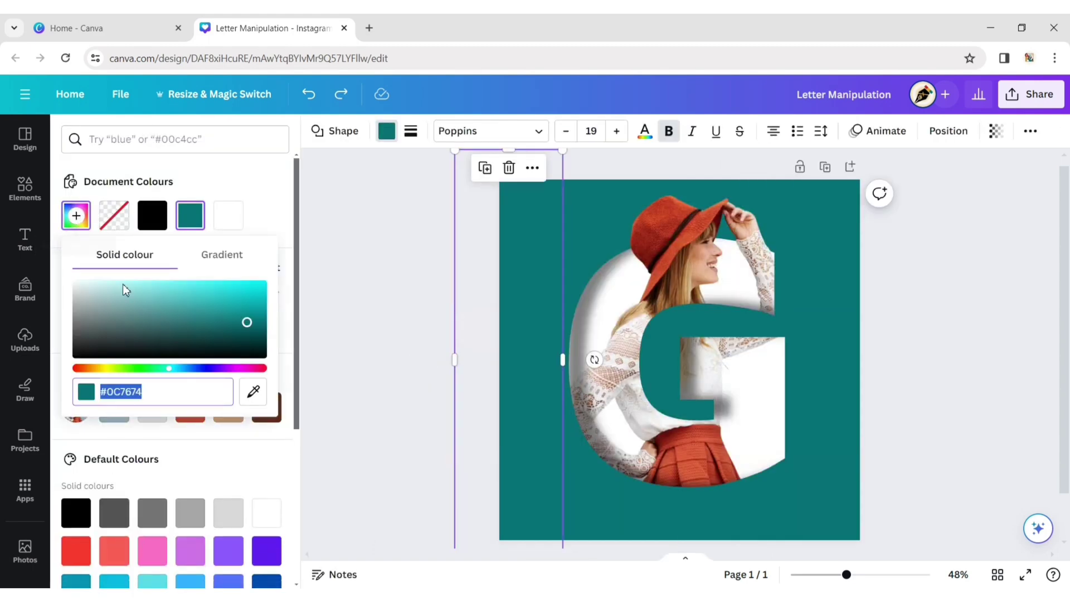
left_click(253, 392)
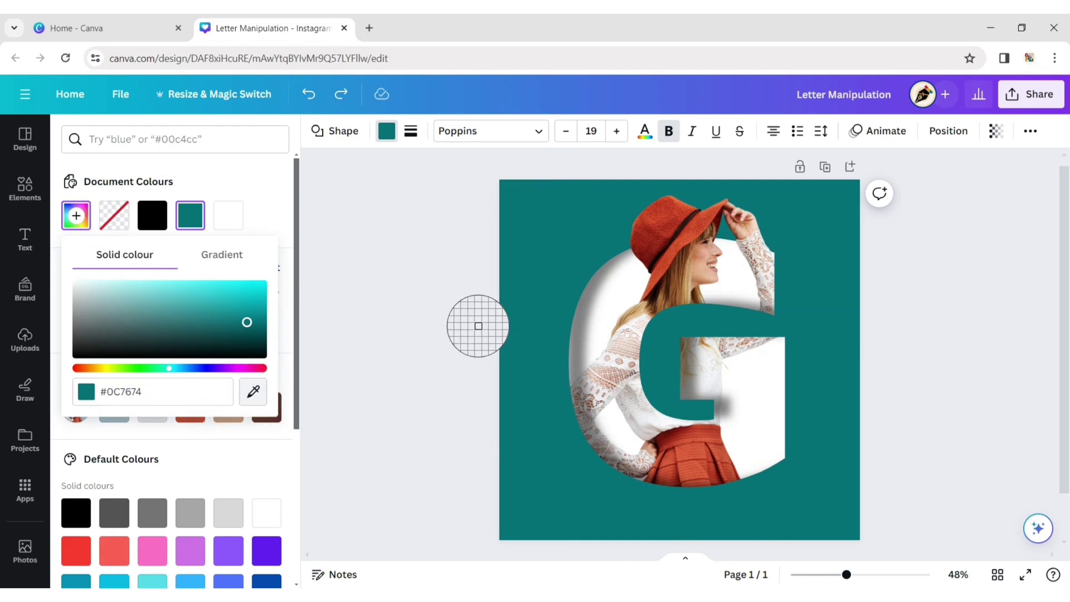
left_click(681, 273)
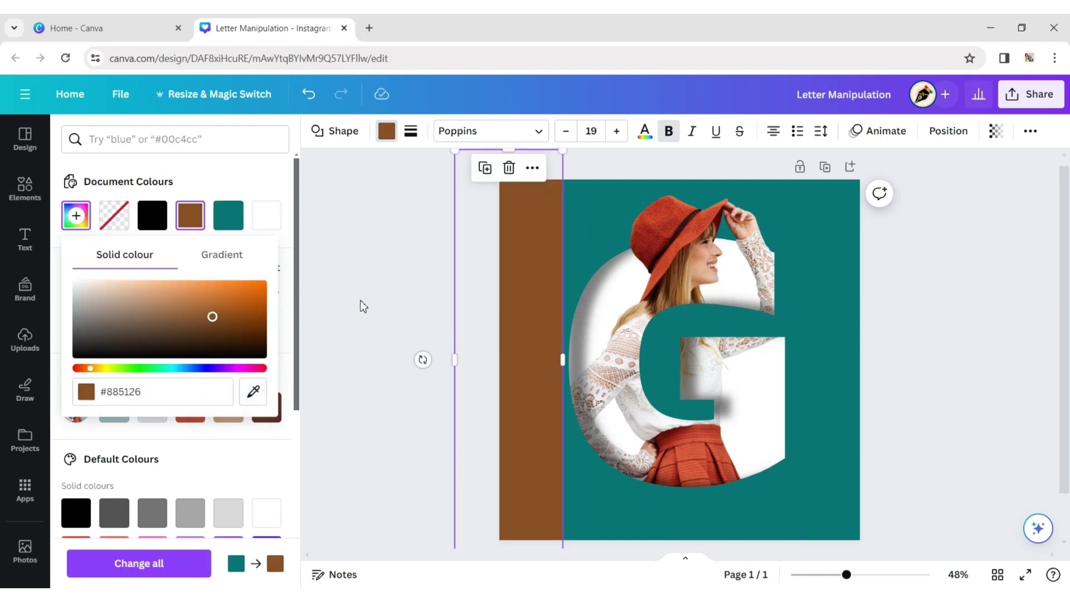
left_click(324, 306)
Step: Apply the same brown #885126 to the right, bottom and top teal strips
left_click(697, 201)
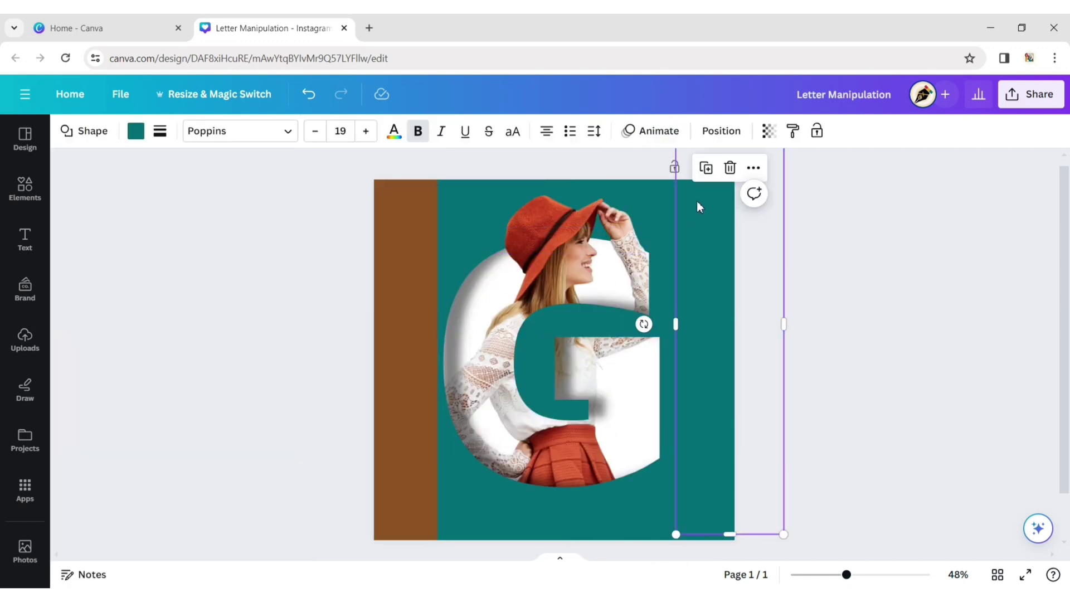
left_click(135, 130)
left_click(231, 213)
key("Escape")
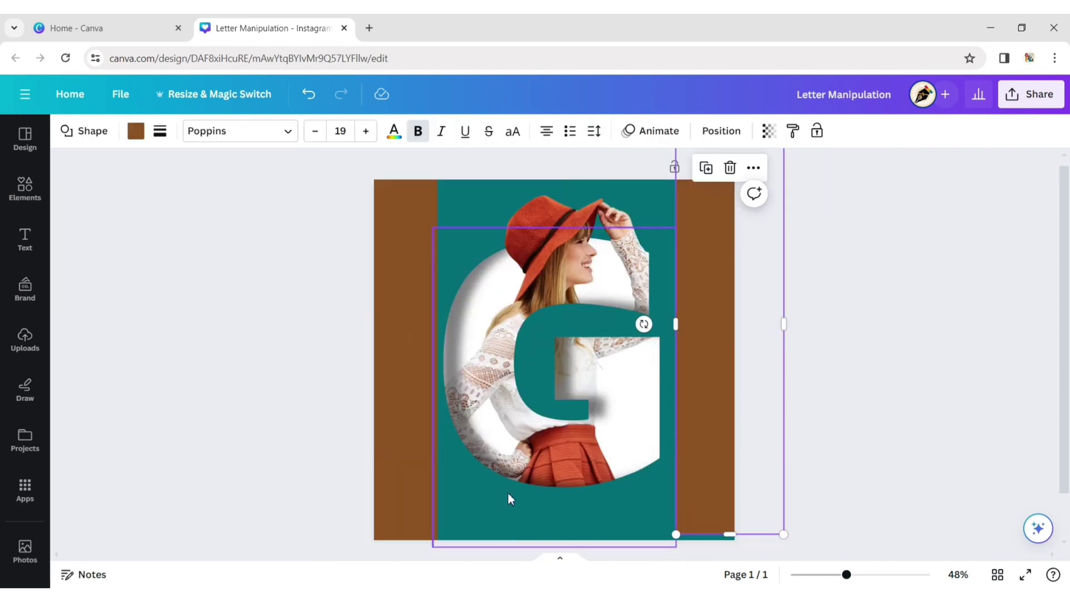
left_click(508, 496)
left_click(135, 131)
left_click(229, 215)
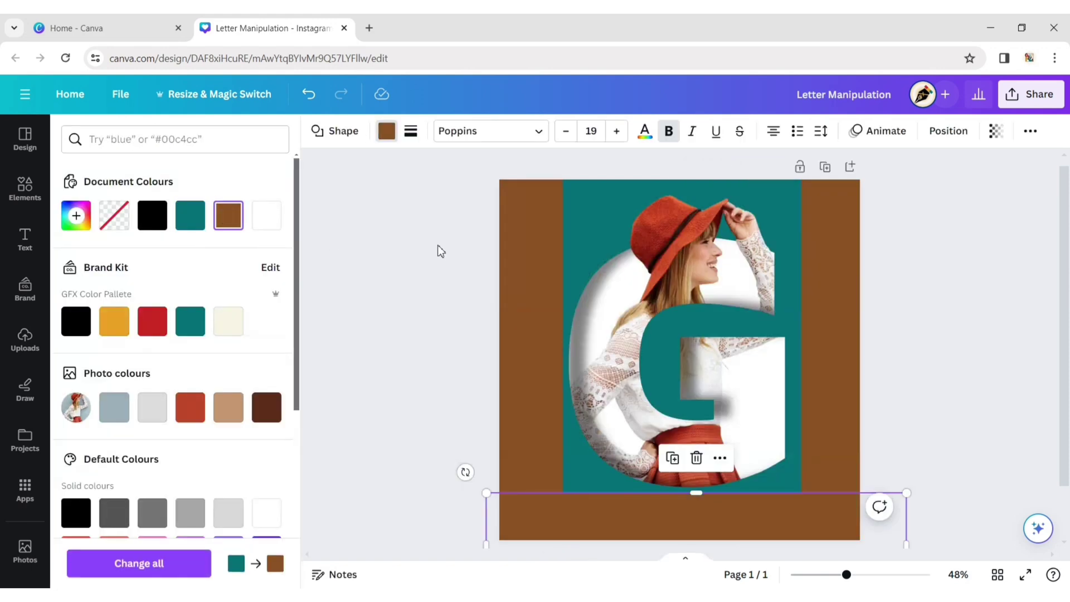
left_click(437, 245)
left_click(489, 191)
left_click(136, 130)
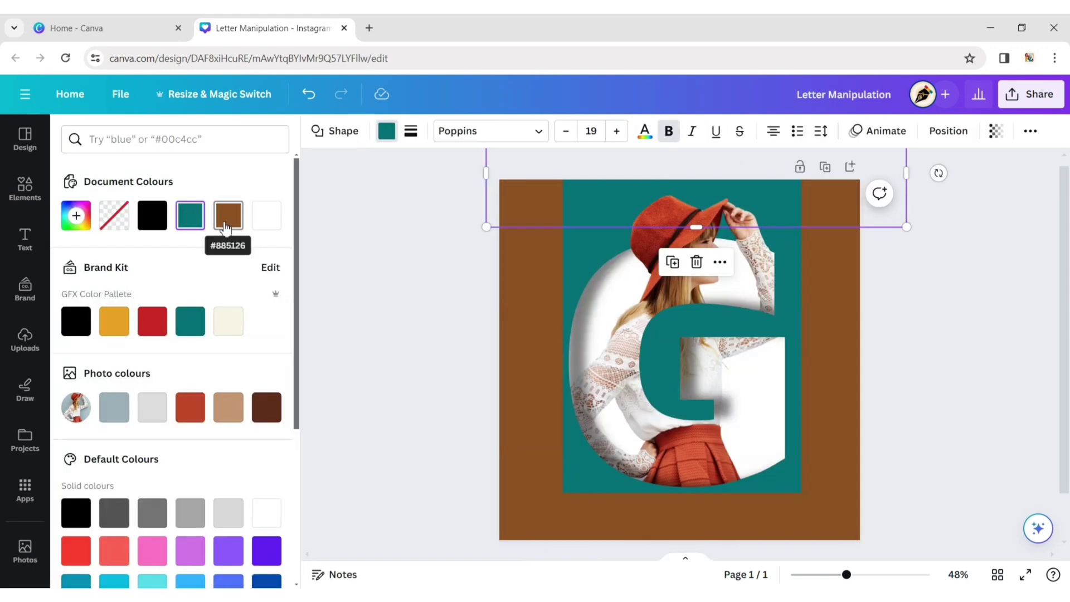
left_click(229, 215)
left_click(408, 270)
Step: Change the G element's teal box to brown #885126 as well
left_click(463, 293)
left_click(267, 131)
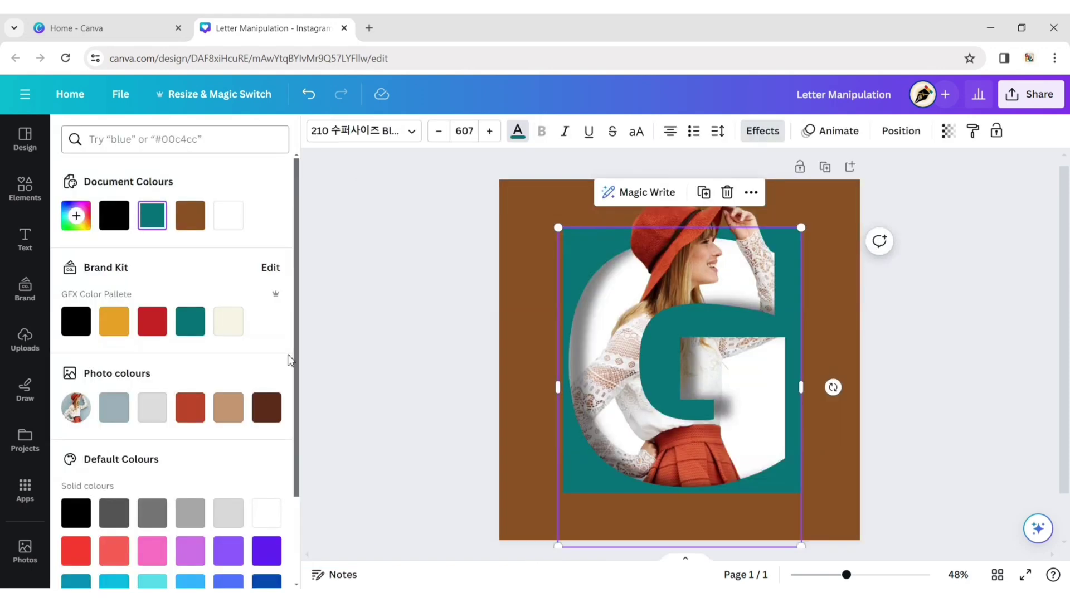
left_click(190, 216)
left_click(362, 256)
left_click(918, 340)
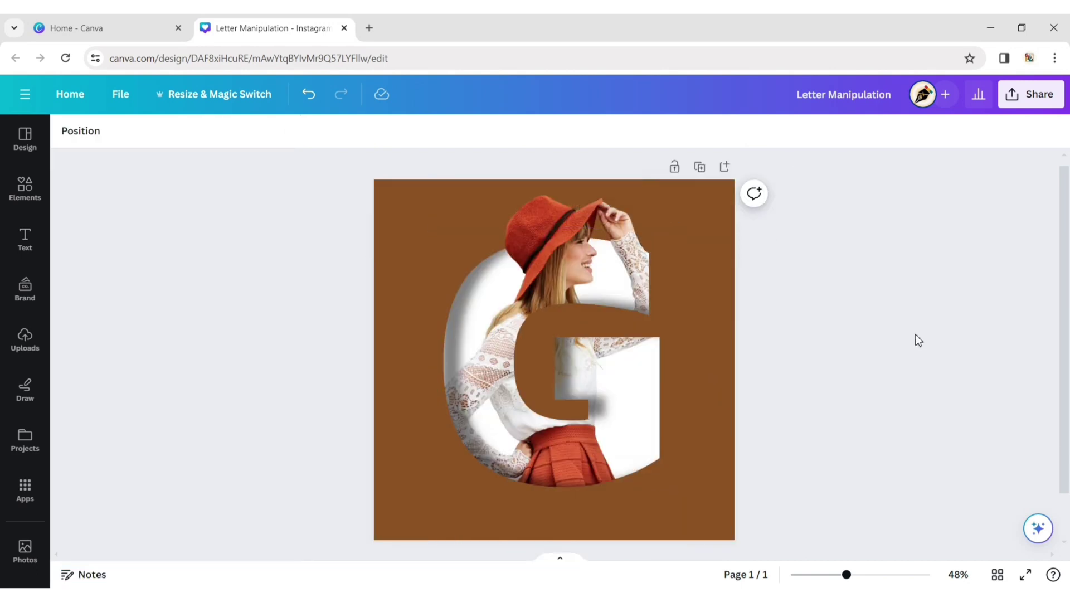
Step: In the Layers list, group the hat copy, bars, G and woman photo, then snap the group to page centre
left_click(612, 366)
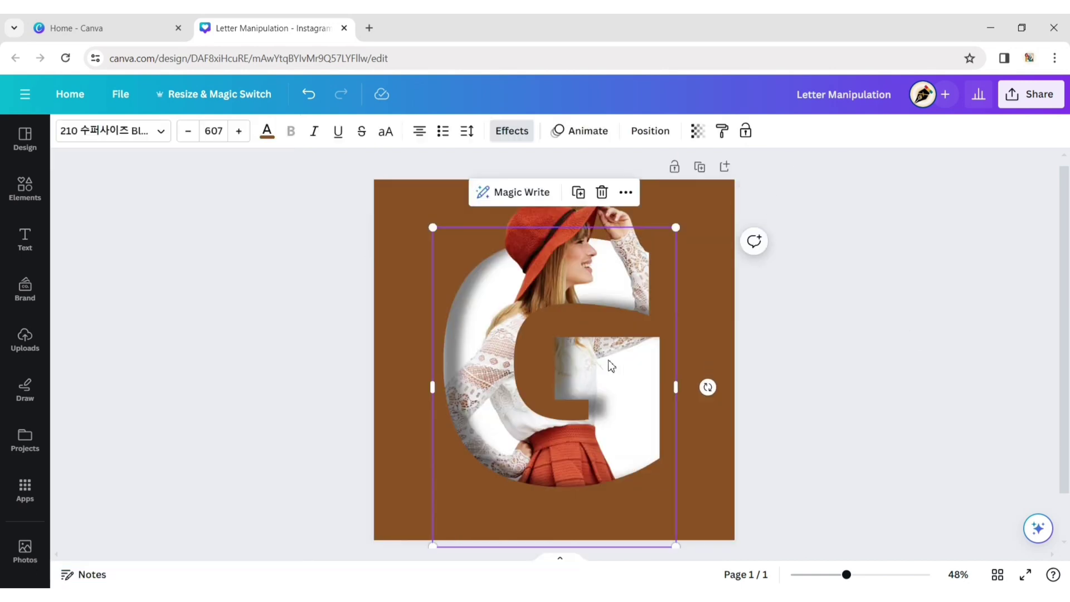
left_click(646, 139)
left_click(237, 133)
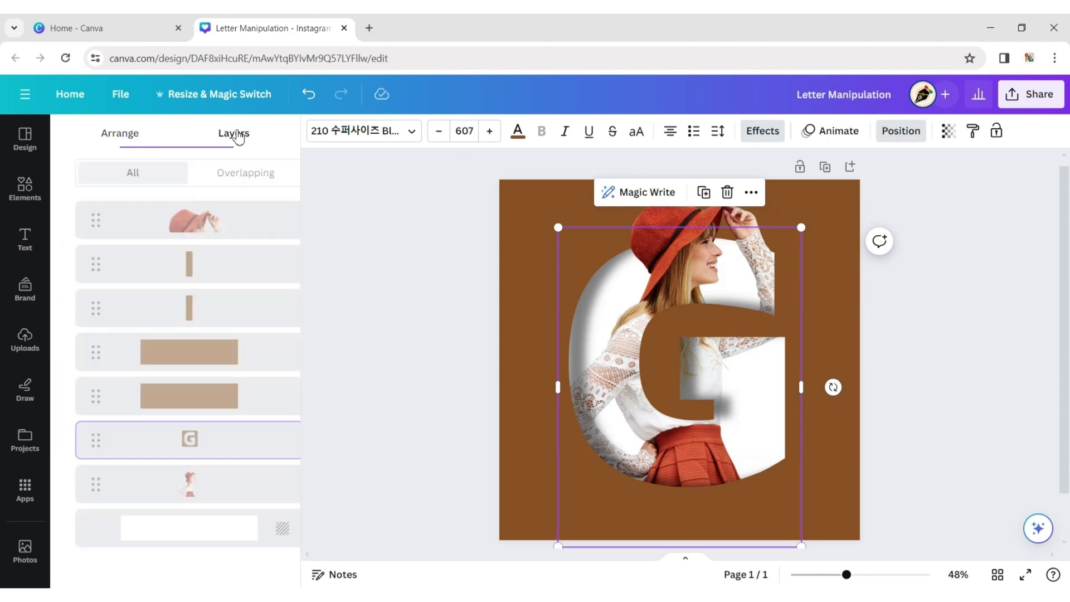
left_click(200, 227)
left_click(203, 265, "shift")
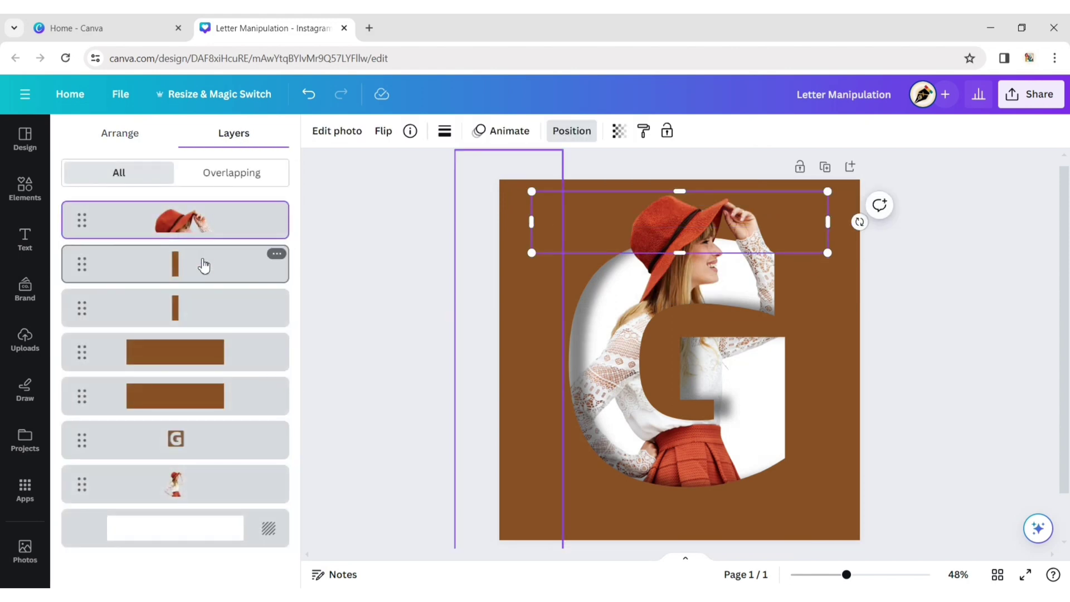
left_click(212, 309, "shift")
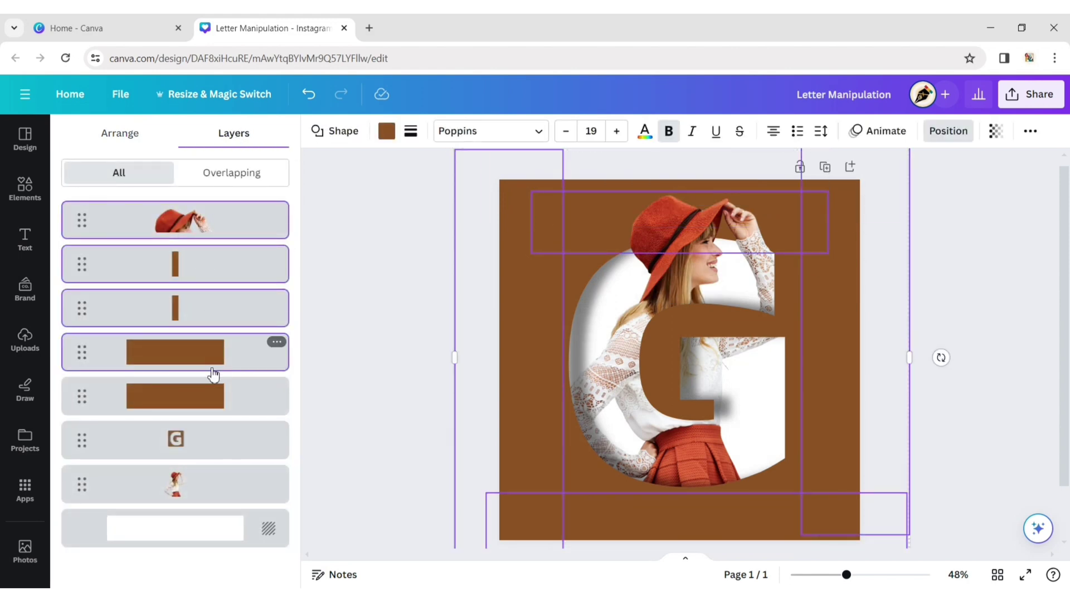
left_click(213, 402, "shift")
left_click(203, 449, "shift")
left_click(199, 492, "shift")
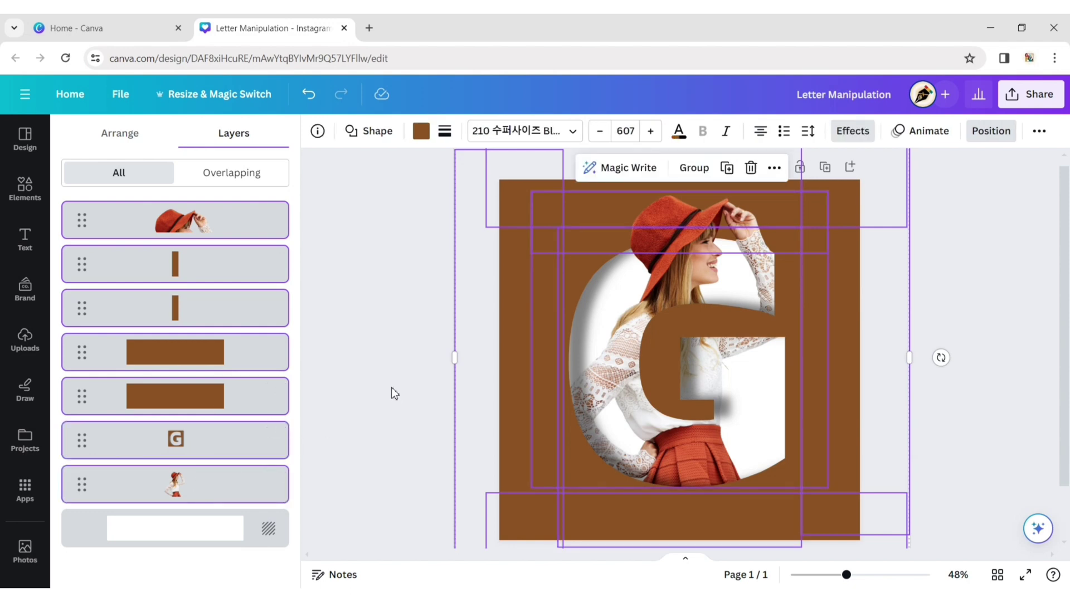
left_click(690, 173)
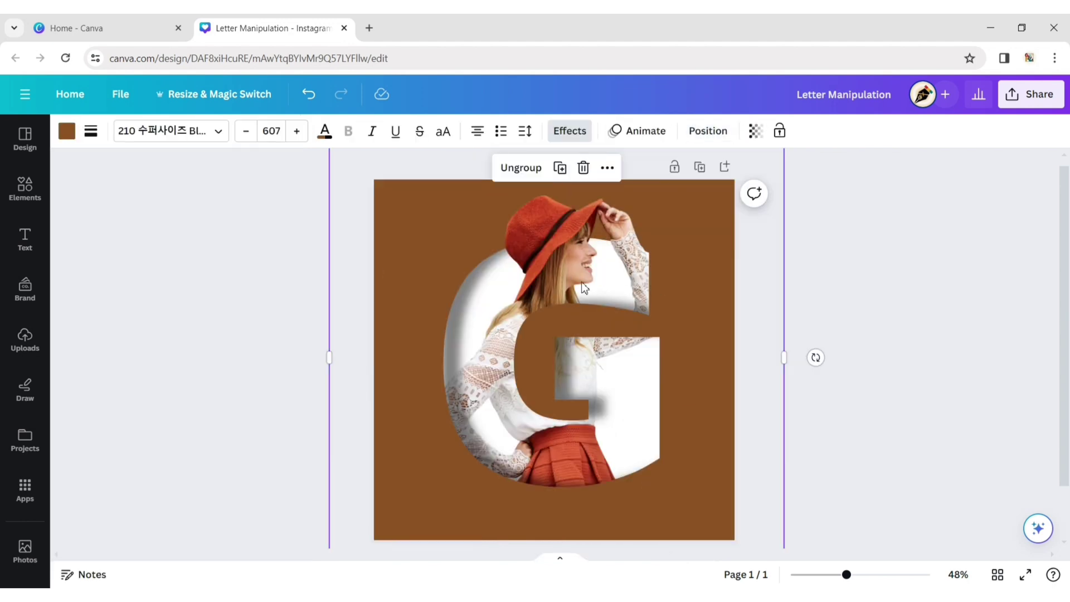
left_click_drag(585, 287, 583, 302)
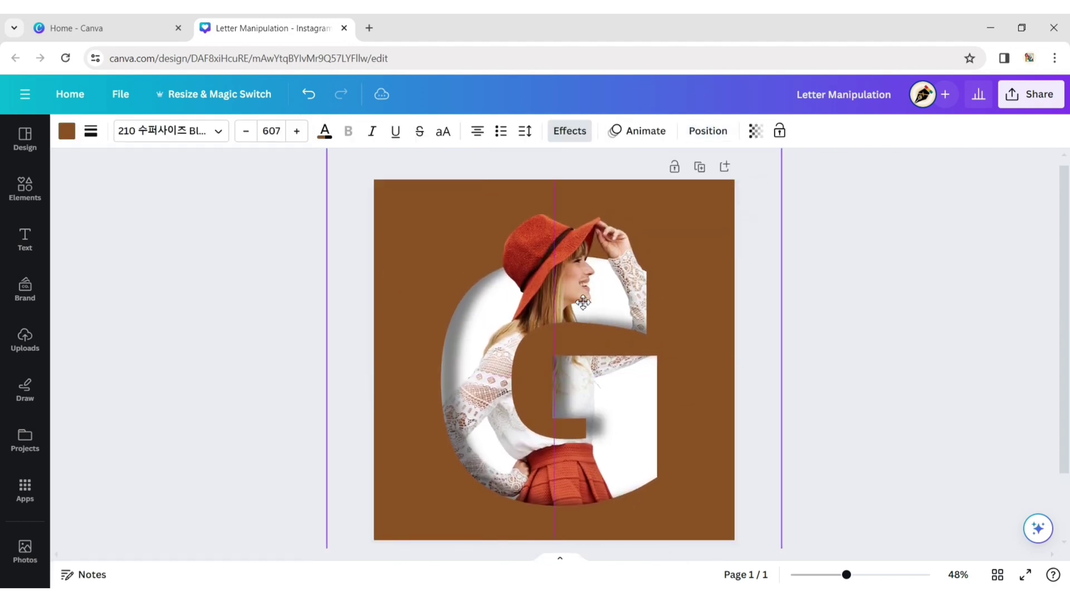